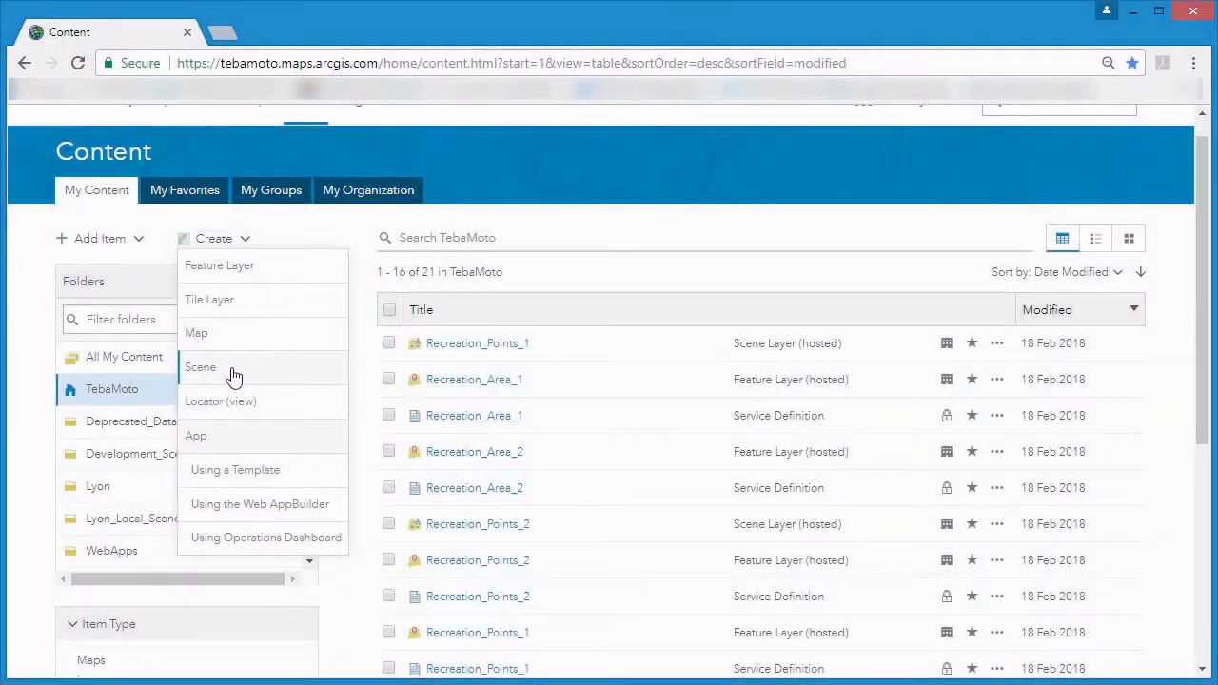
Step: Title the new scene 'City of Lyon' and tag it Lyon, France, Buildings and Bridges
left_click(232, 369)
type("City")
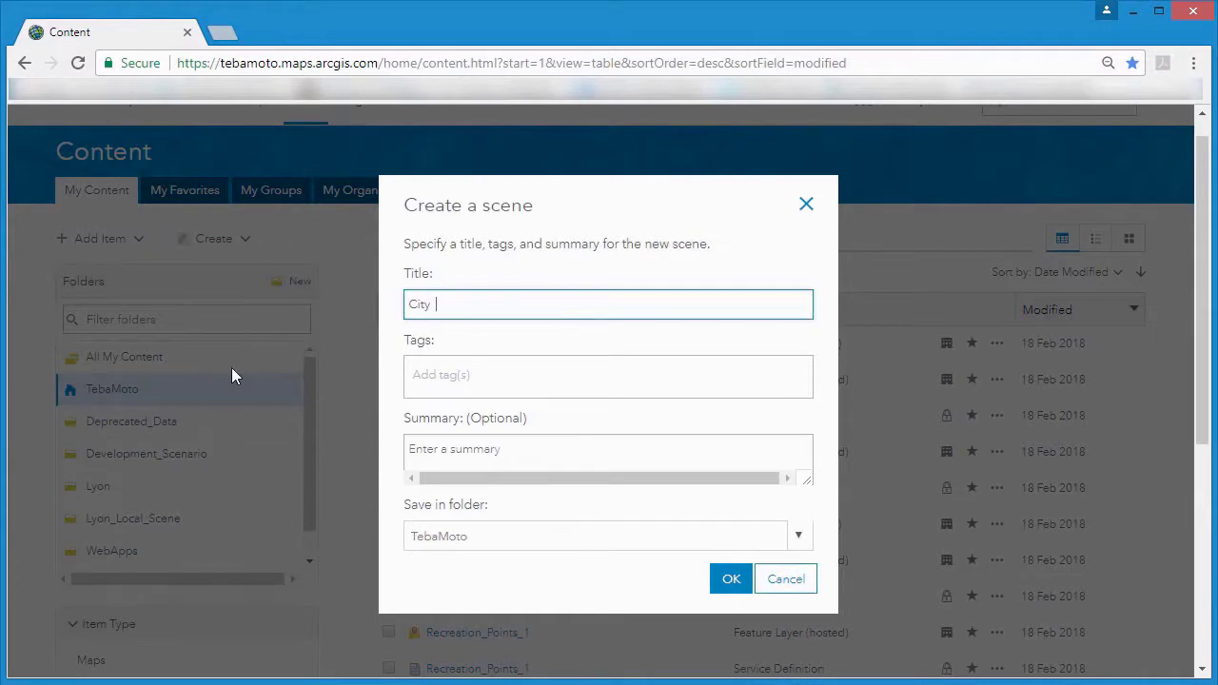
type(" of Lyon")
left_click(443, 384)
type("Lyon")
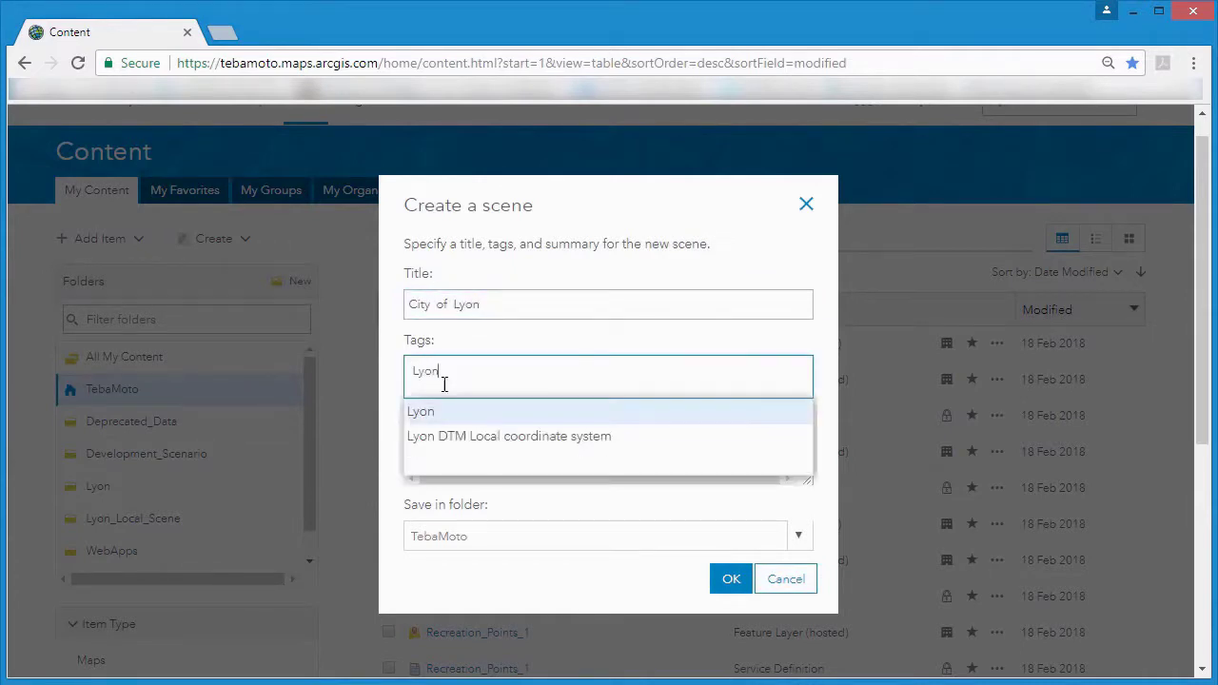
left_click(426, 411)
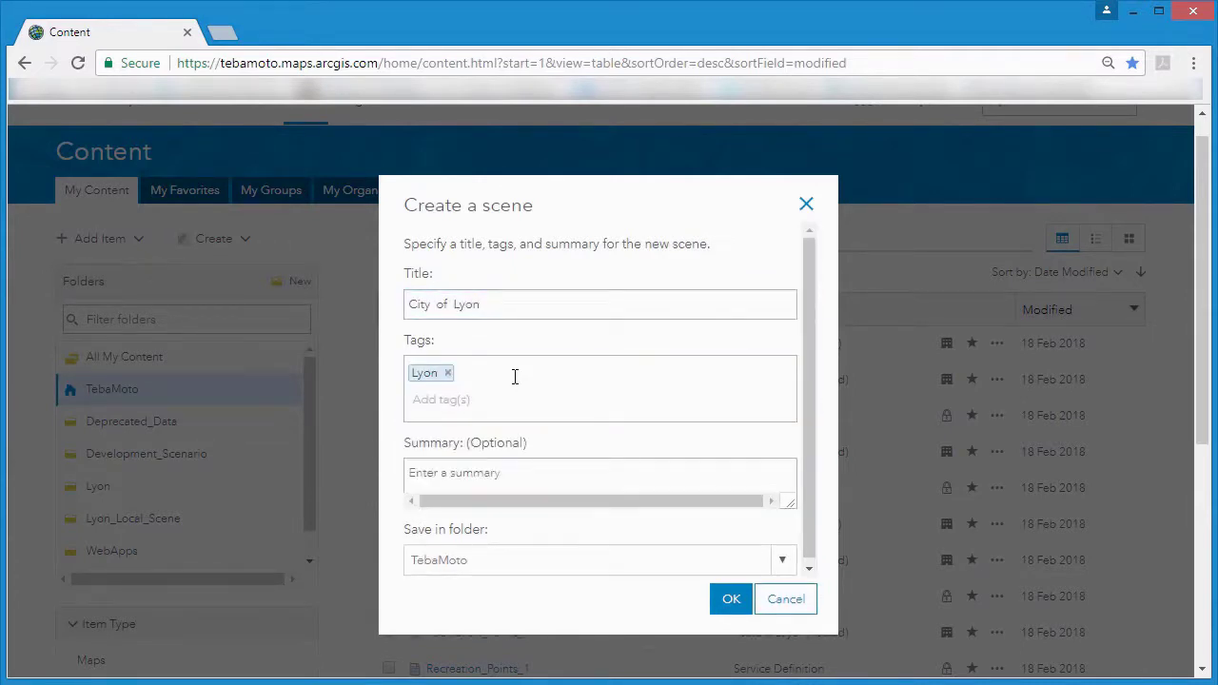
left_click(424, 407)
type("France,Buildings,Bridges,")
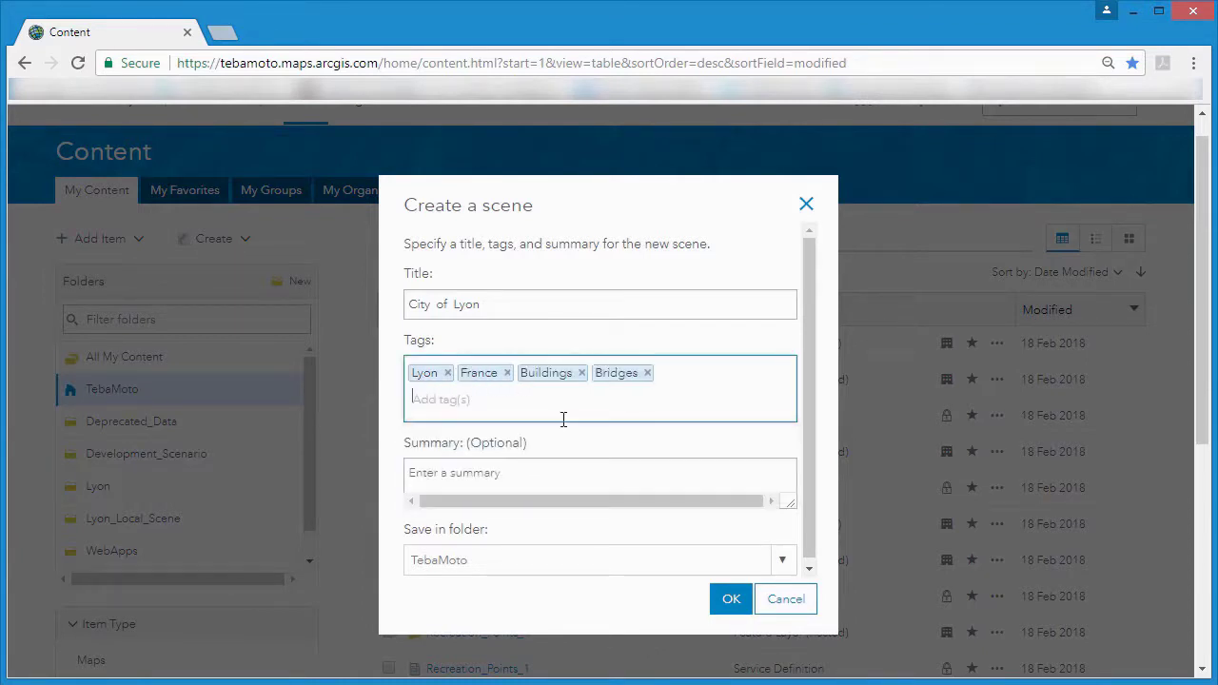
Step: Write the scene summary and pick the Lyon folder to hold it
left_click(634, 473)
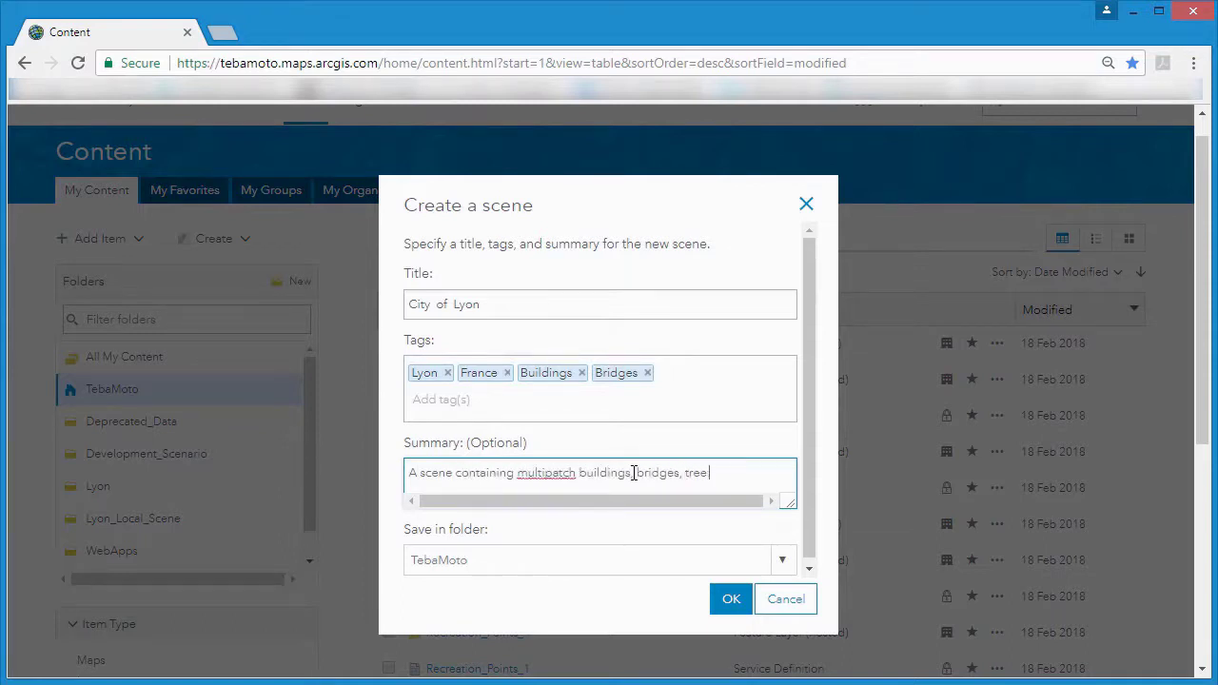
type("parking")
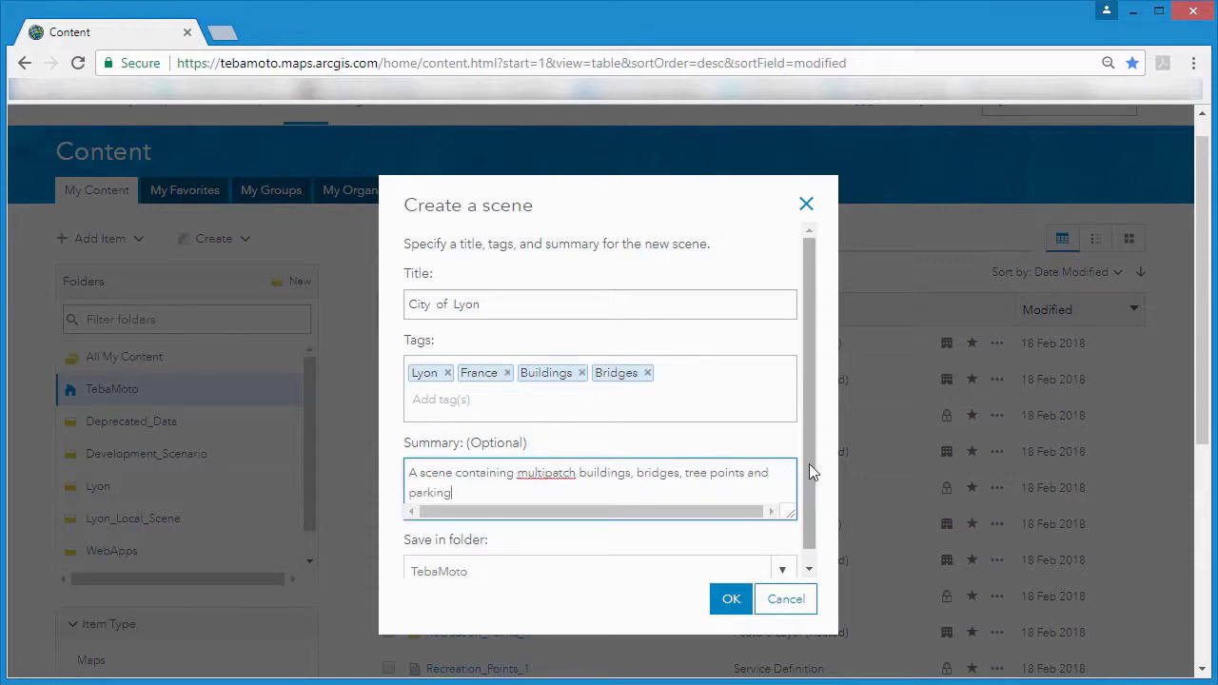
left_click_drag(809, 463, 810, 525)
left_click(784, 561)
Step: Save the scene to the Lyon folder and open it, checking the New Scene options
left_click(721, 514)
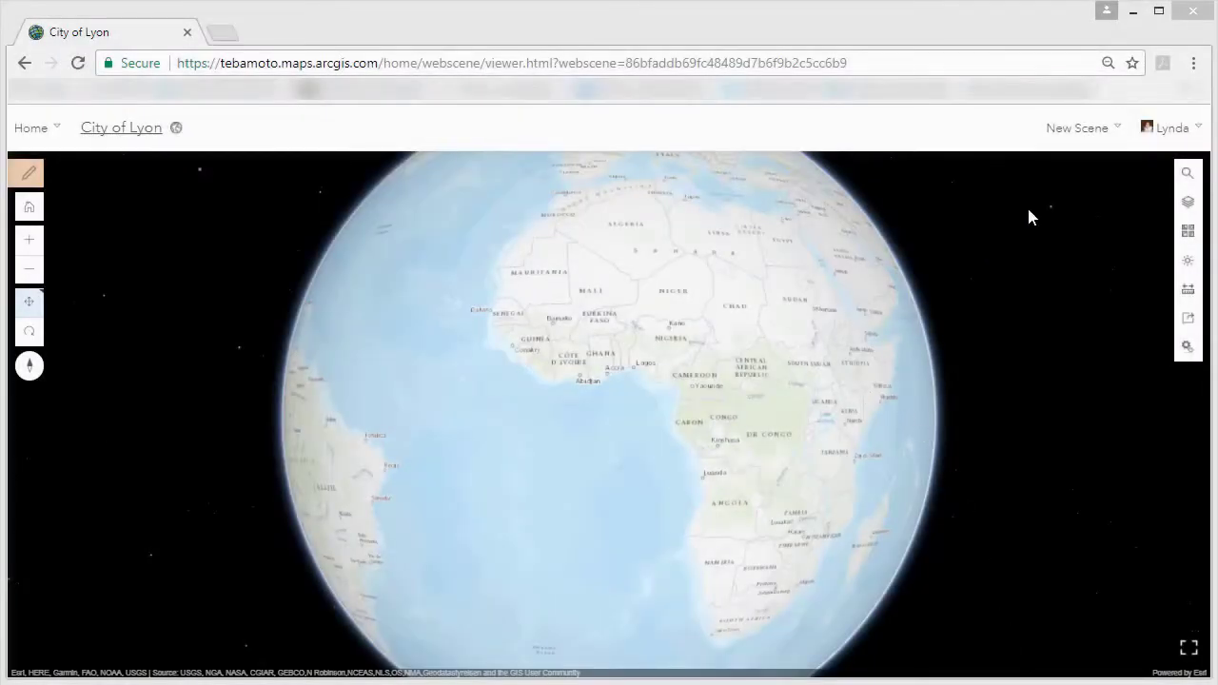
left_click(1118, 131)
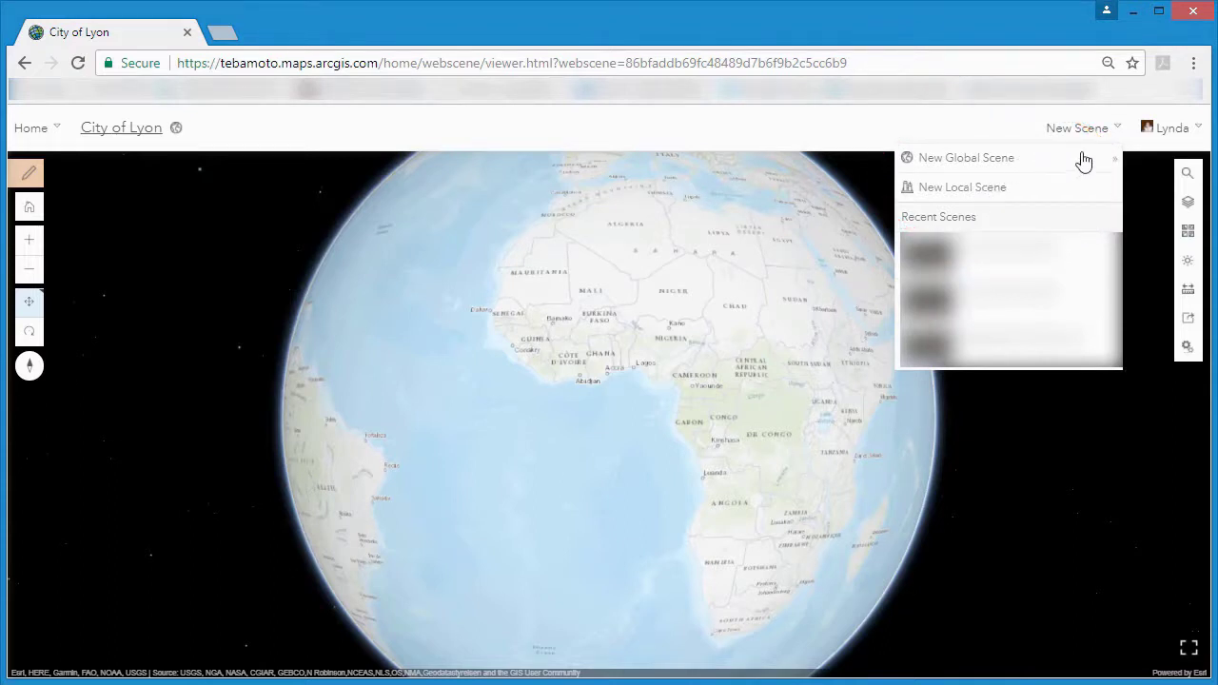
left_click(1118, 134)
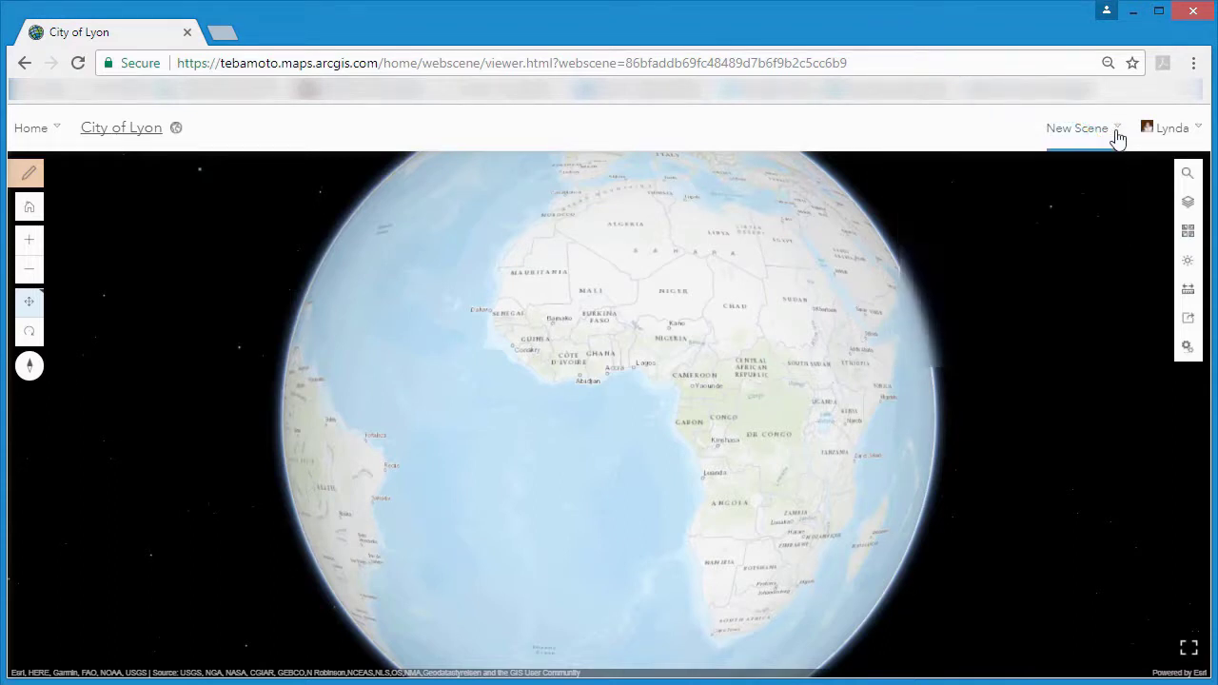
Step: Search the layer catalogue for 'Lyon' and add the Lyon Bridges layer to the scene
left_click(30, 173)
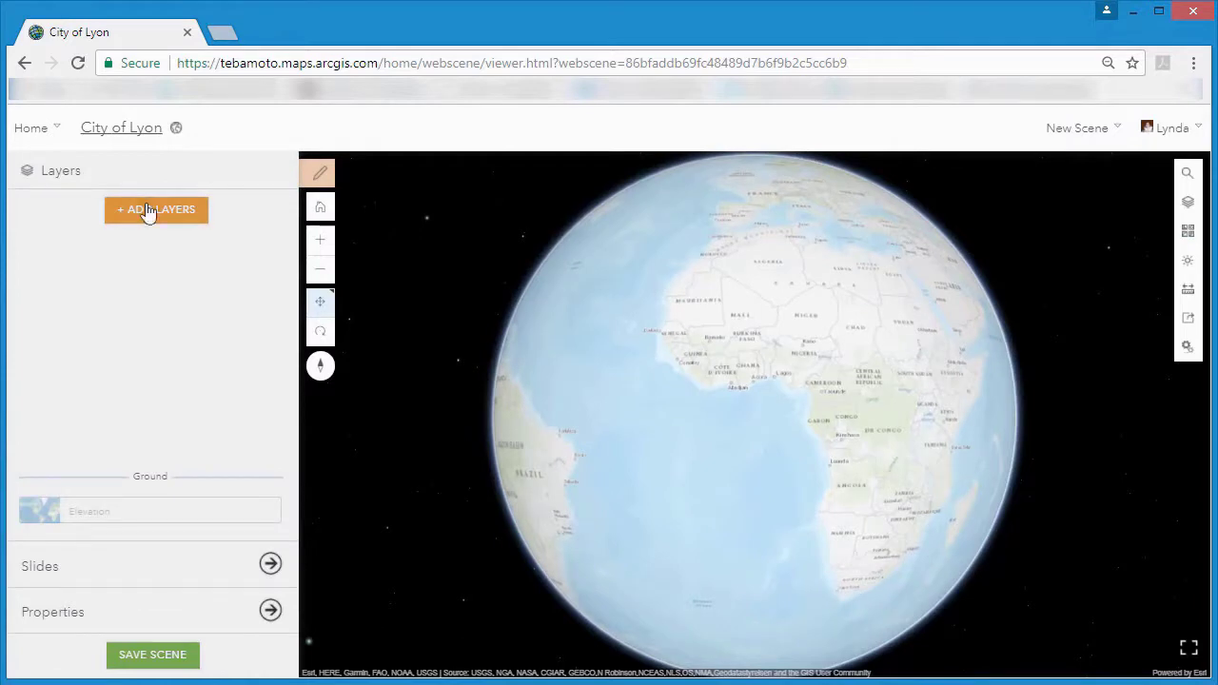
left_click(147, 215)
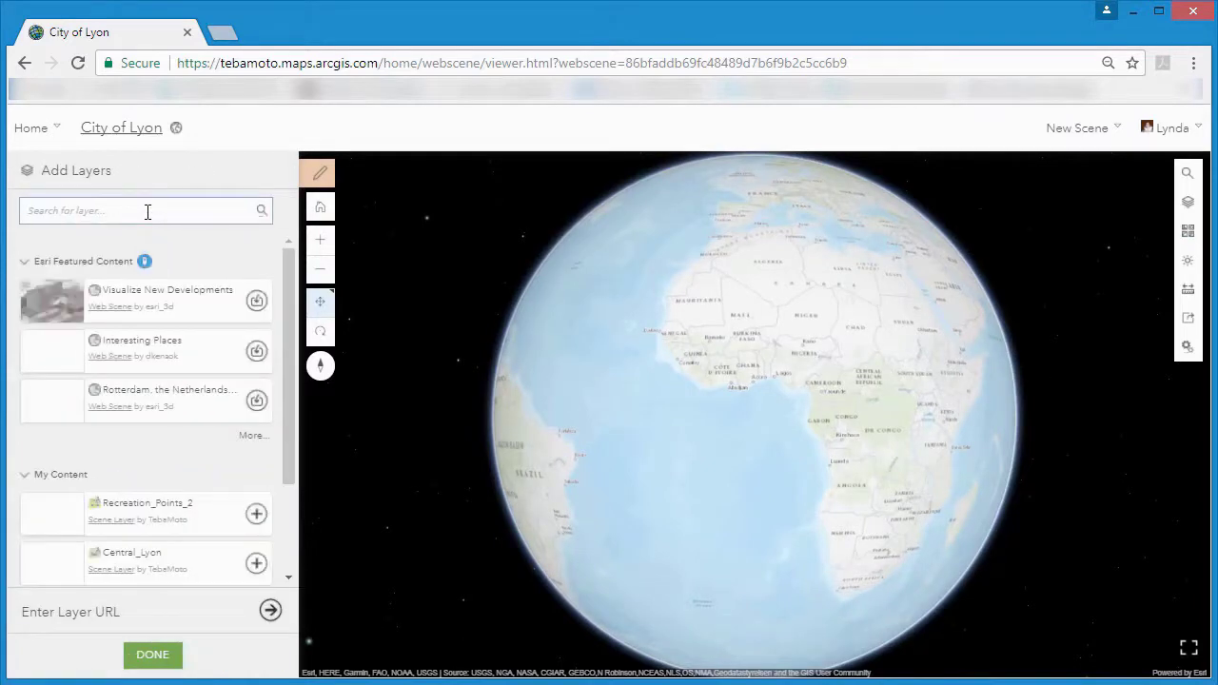
left_click(147, 212)
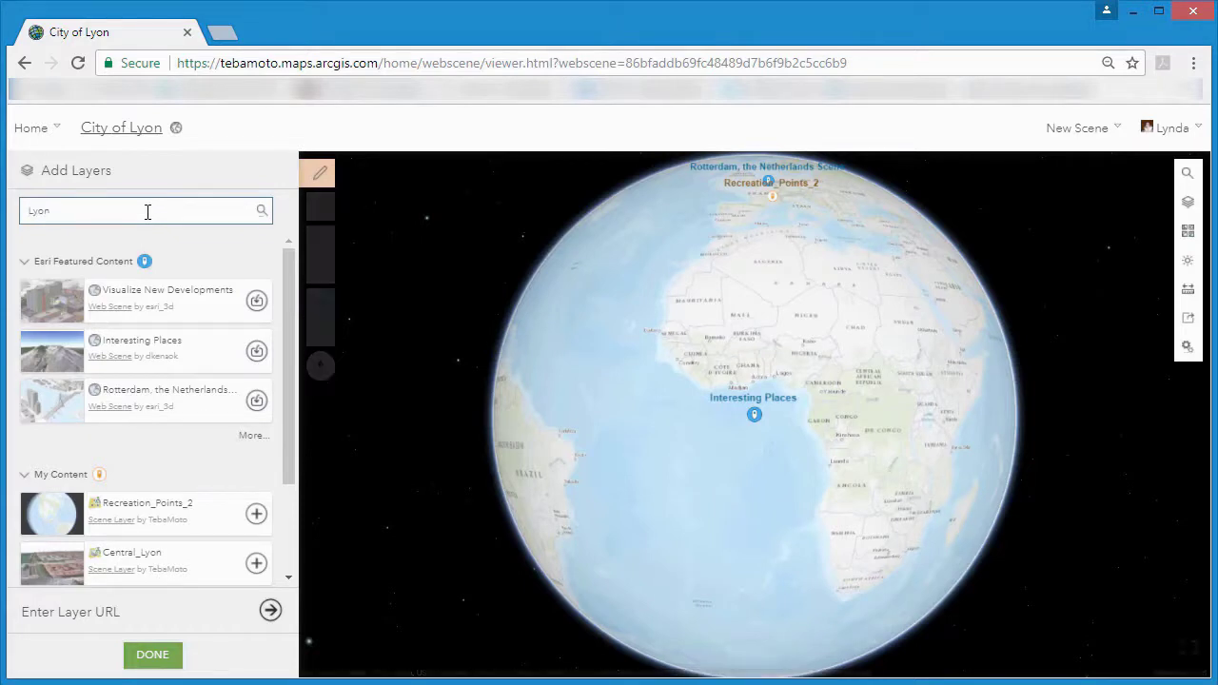
left_click(262, 211)
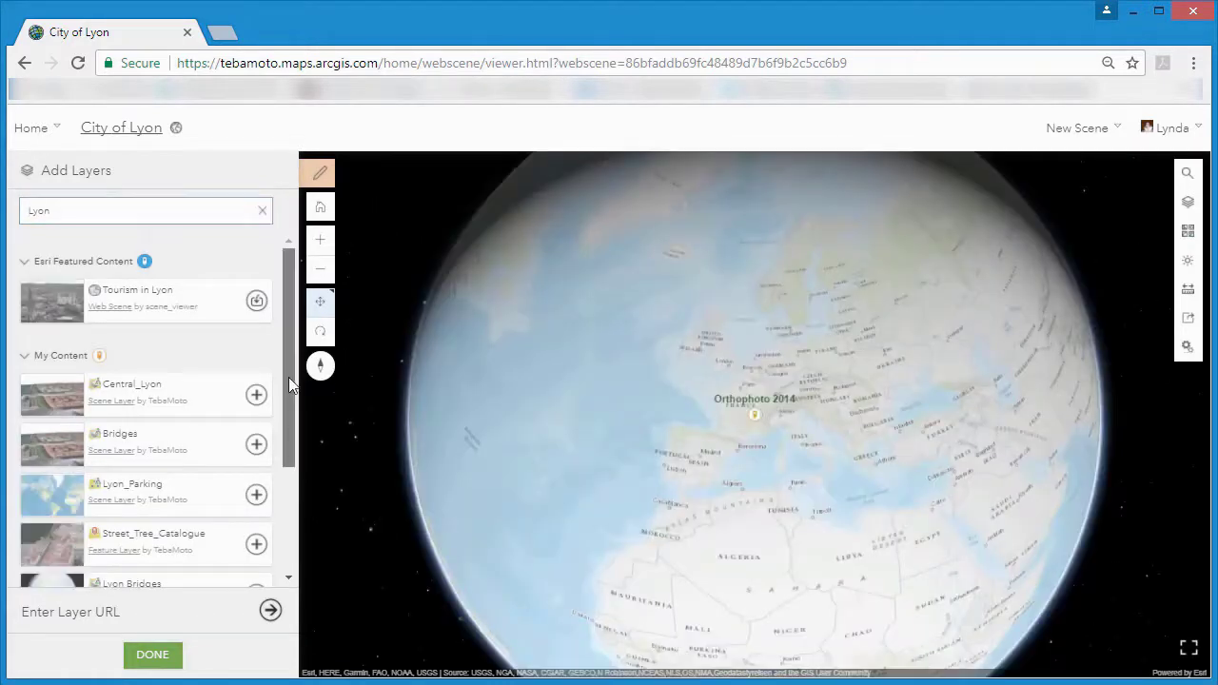
left_click_drag(289, 377, 282, 413)
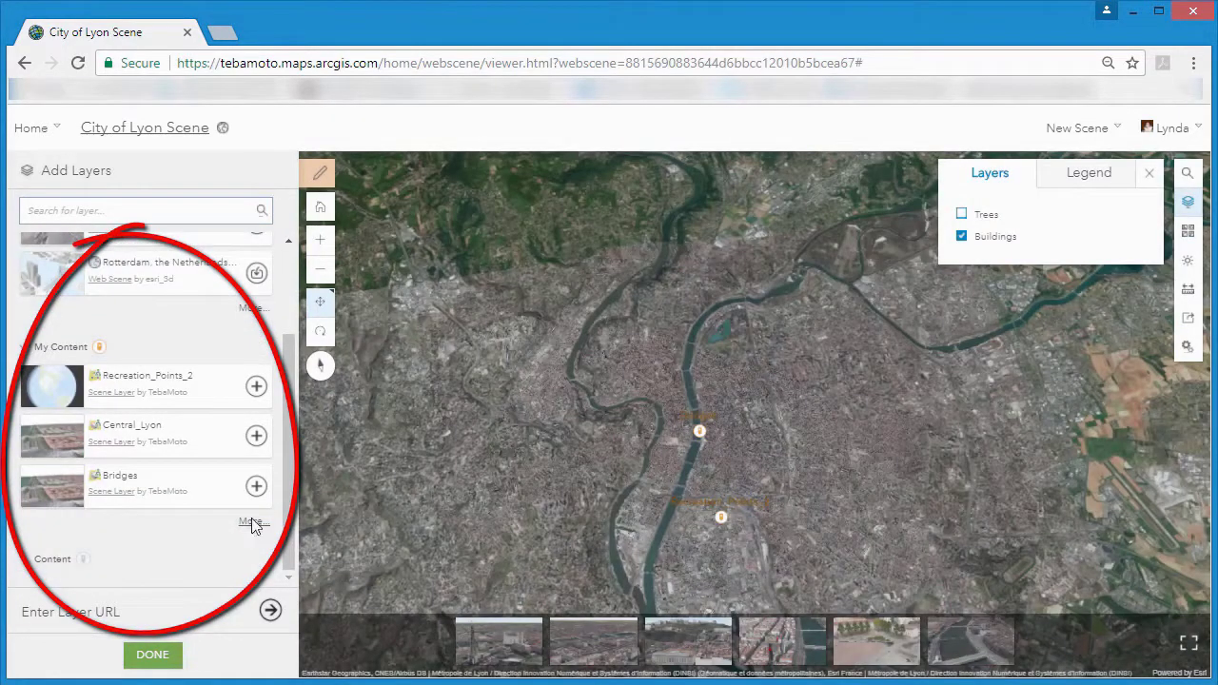
left_click(251, 523)
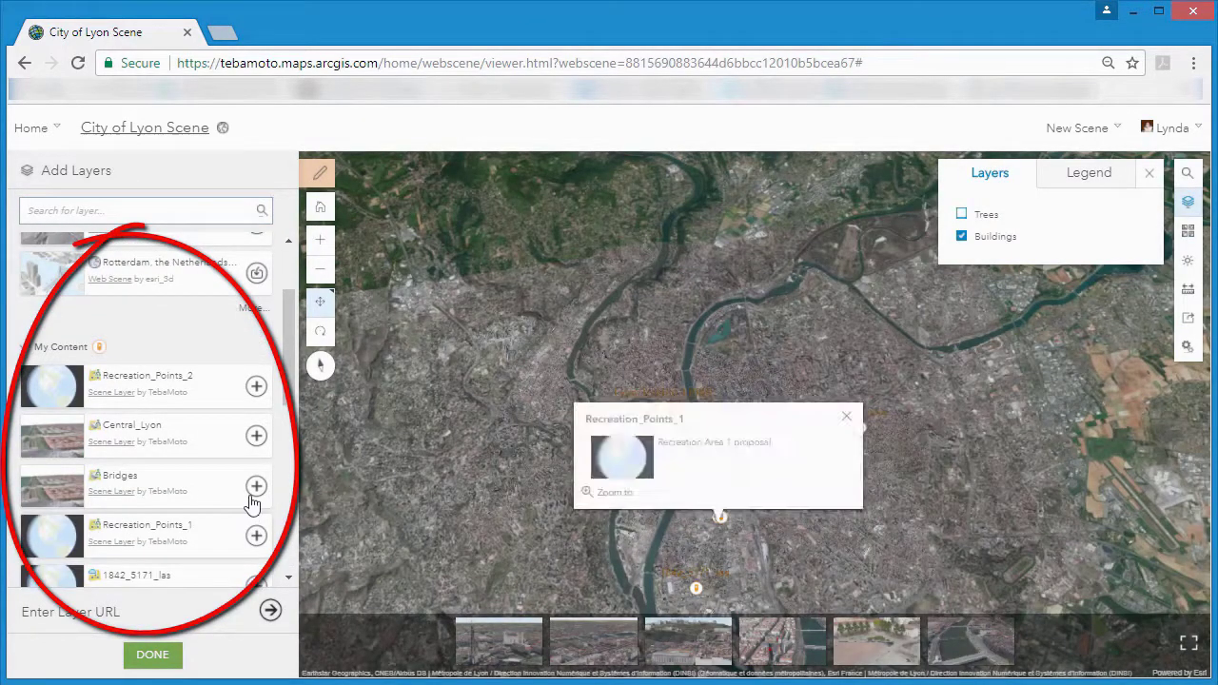
scroll(286, 344, "down", 1)
scroll(286, 344, "down", 3)
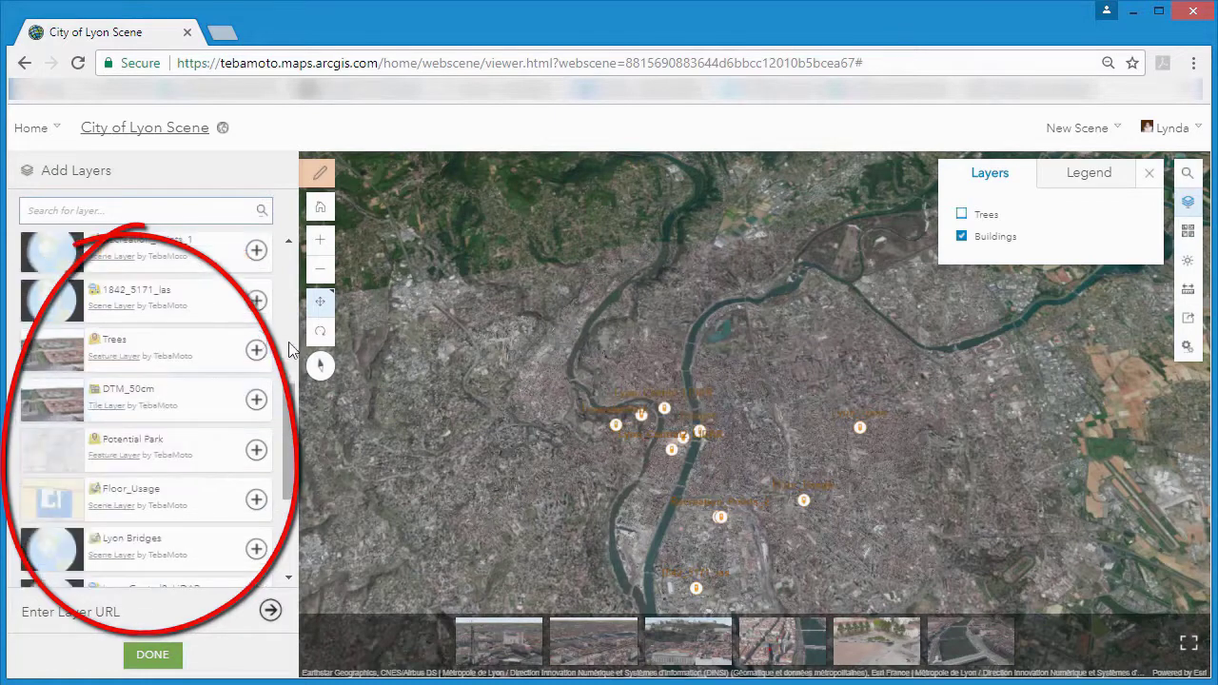
scroll(289, 447, "down", 2)
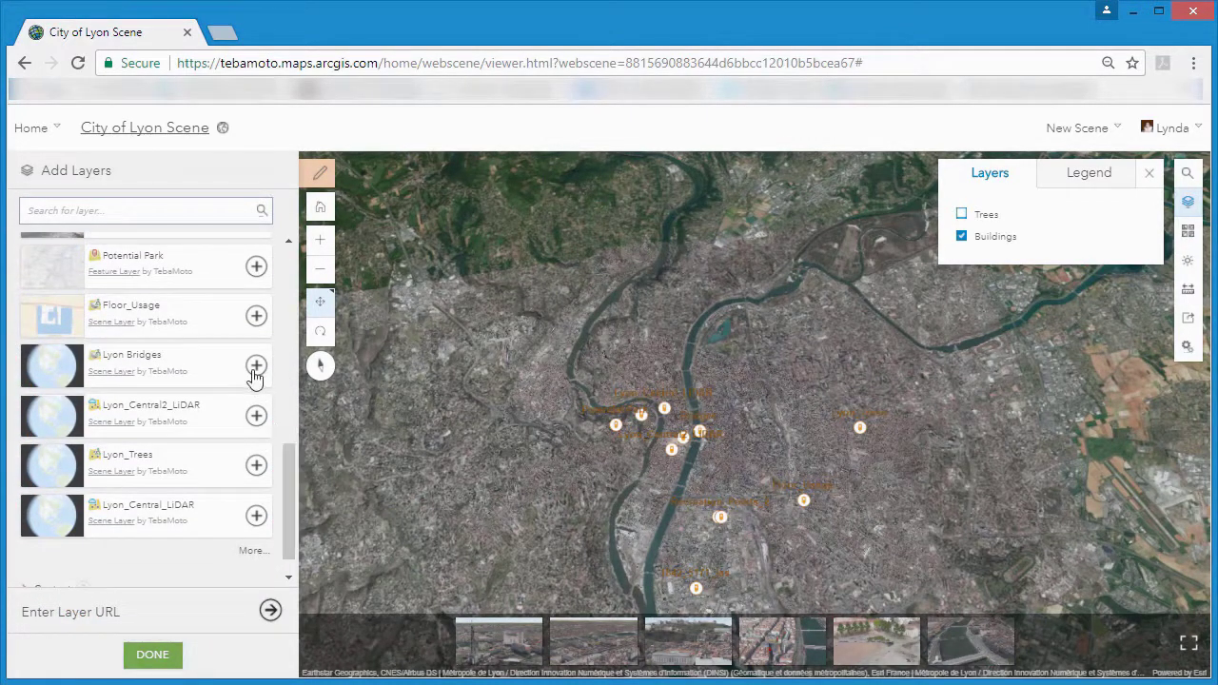
left_click(256, 367)
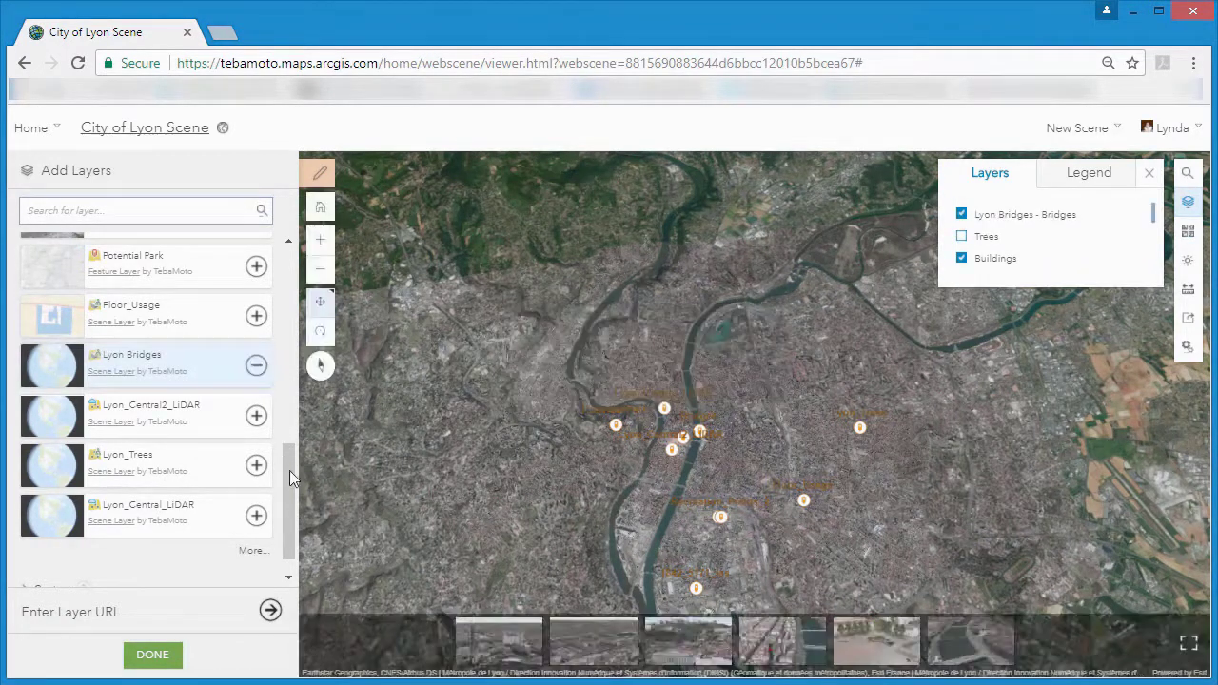
scroll(290, 466, "up", 2)
scroll(288, 442, "up", 1)
Step: Search layers for 'park' and add Lyon_Parking to the scene
scroll(286, 420, "down", 2)
left_click(150, 210)
type("parking")
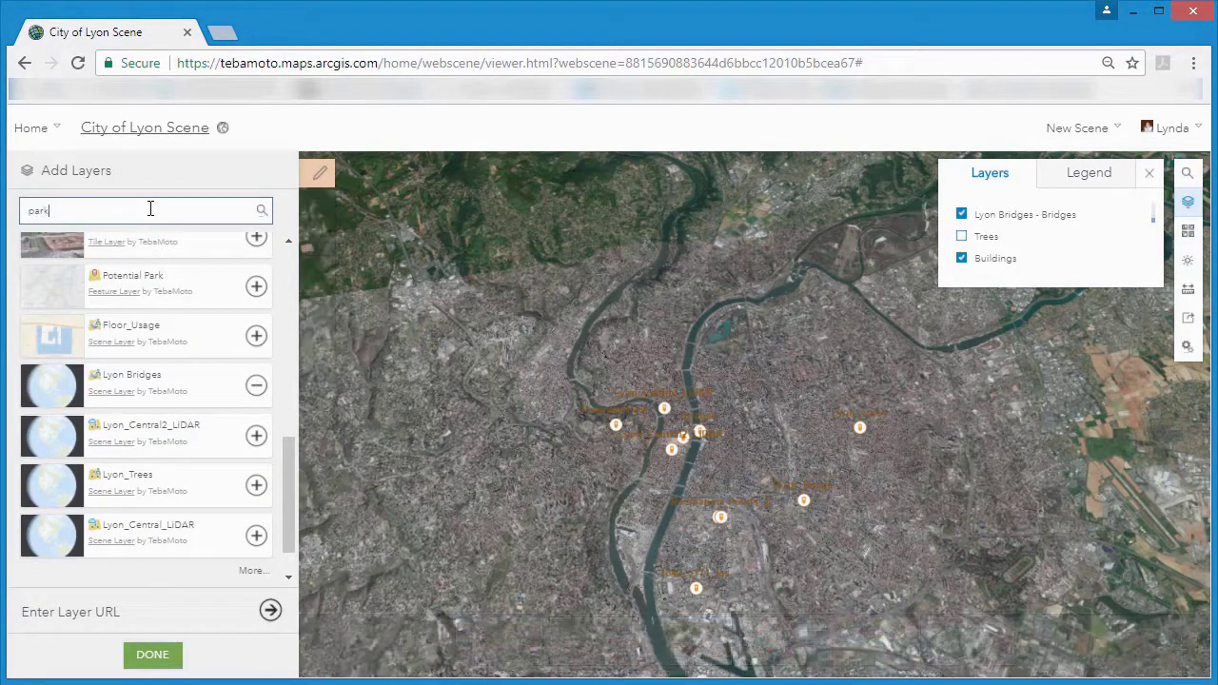
left_click(260, 213)
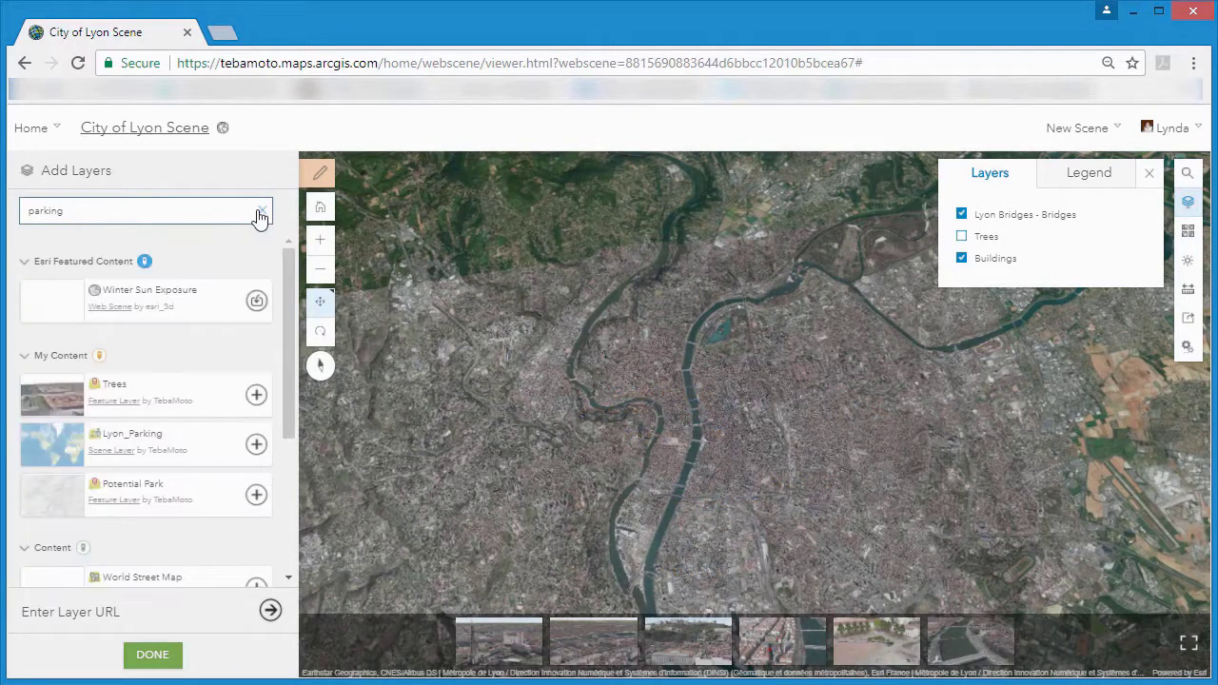
left_click(257, 449)
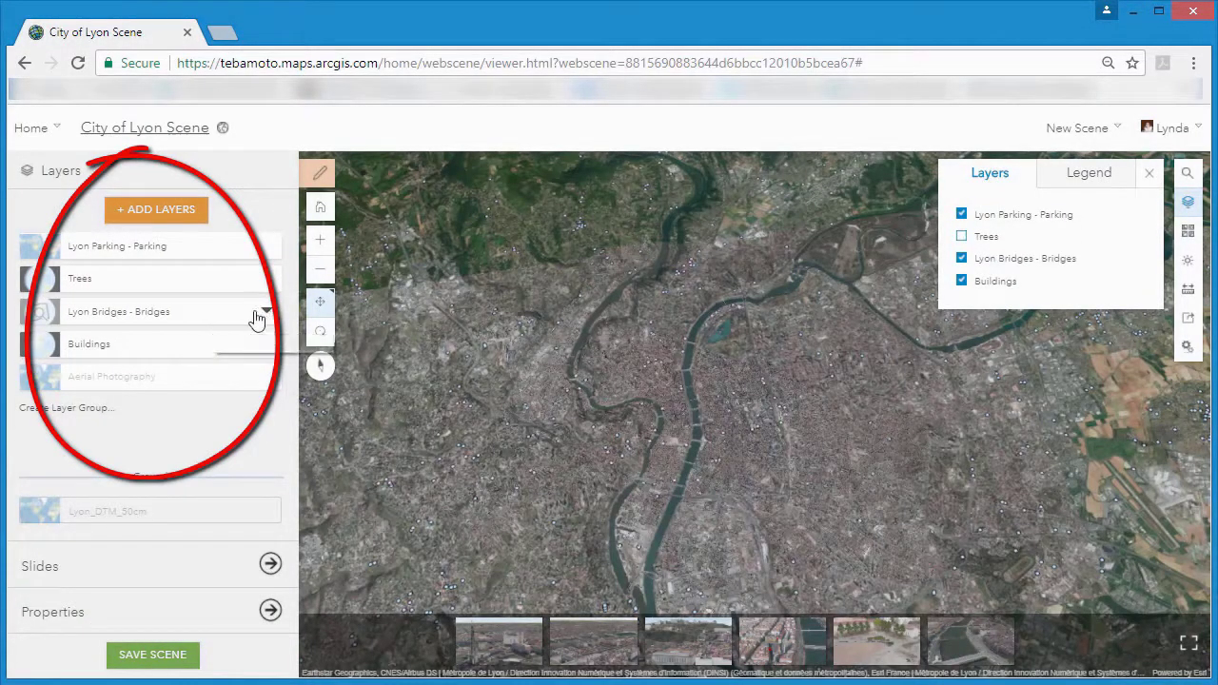
Step: Rename the Lyon Bridges layer to Bridges
left_click(266, 313)
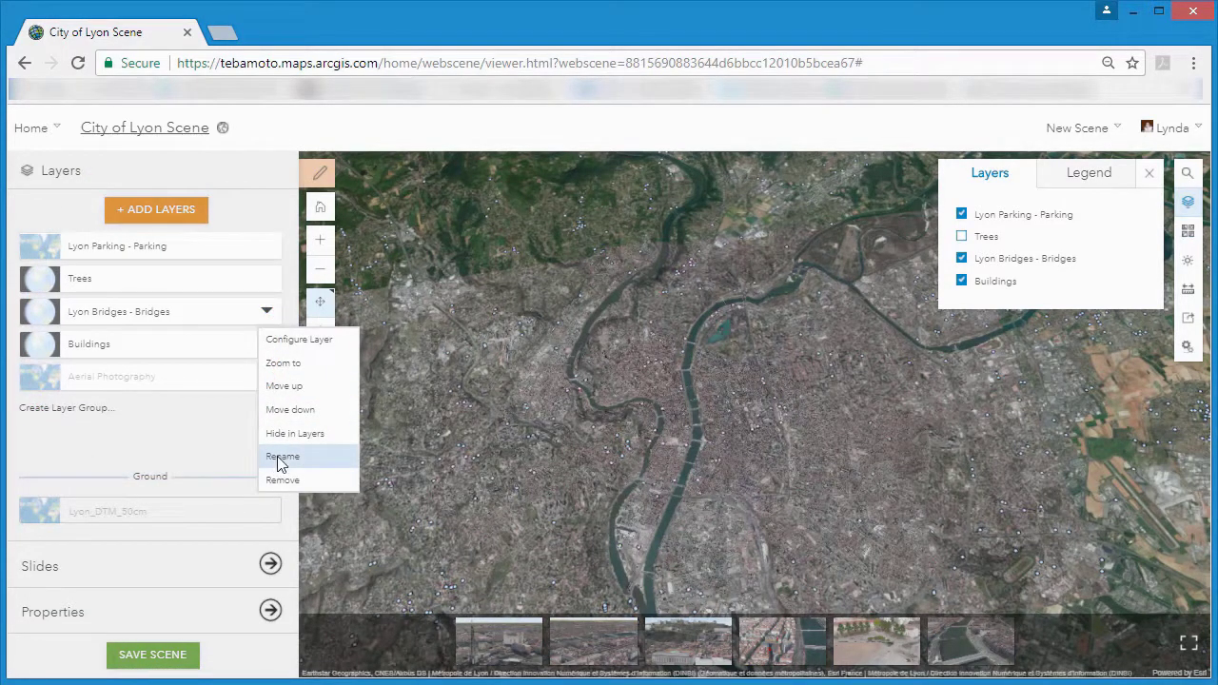
left_click(280, 462)
key("ctrl+a")
type("Bridges")
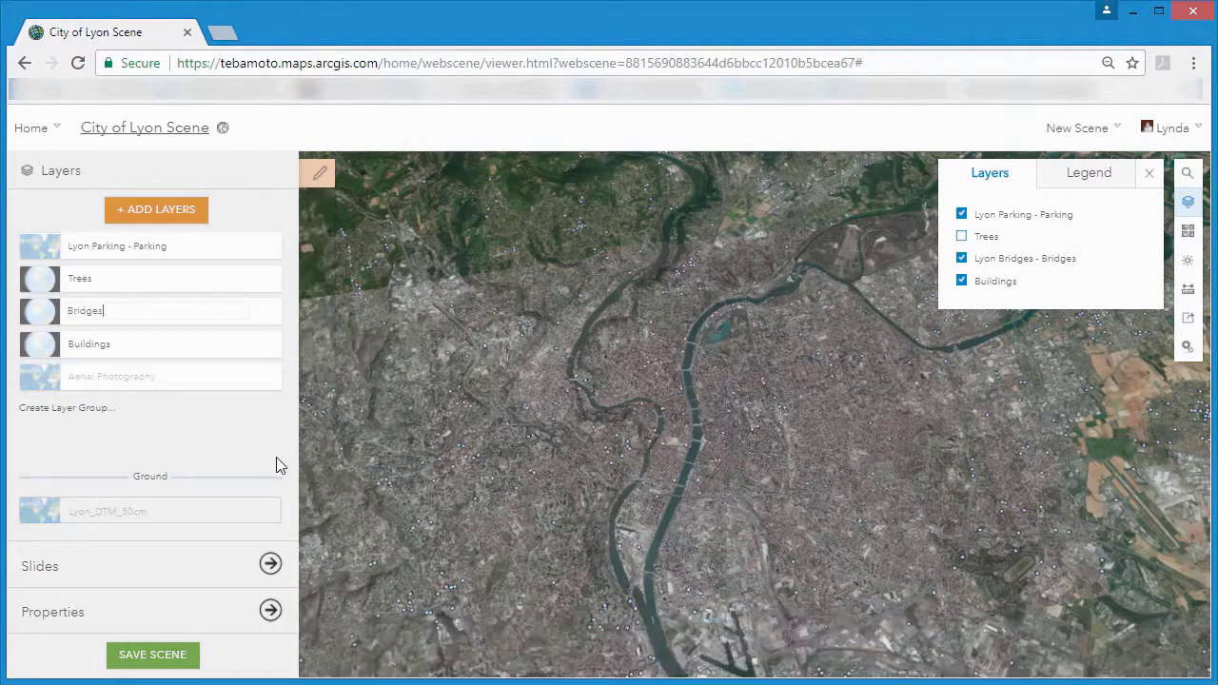
key("Return")
Step: Rename the Lyon_Parking layer to Parking
left_click(267, 249)
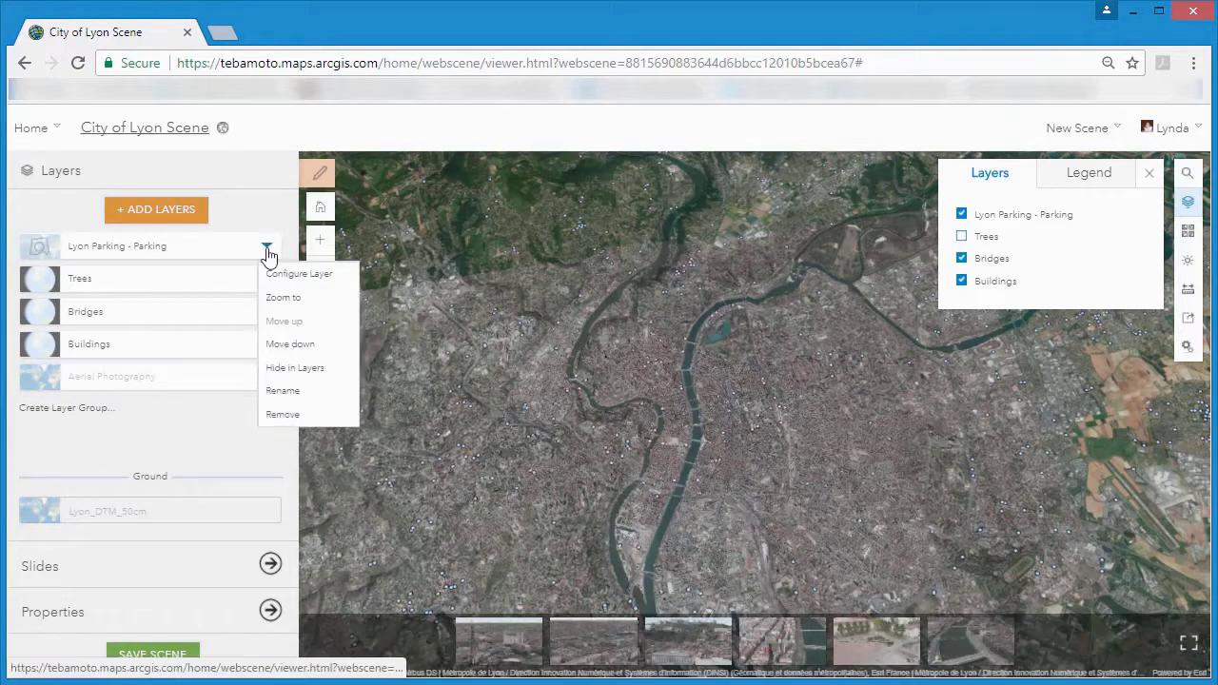
left_click(291, 398)
key("ctrl+a")
key("BackSpace")
type("P")
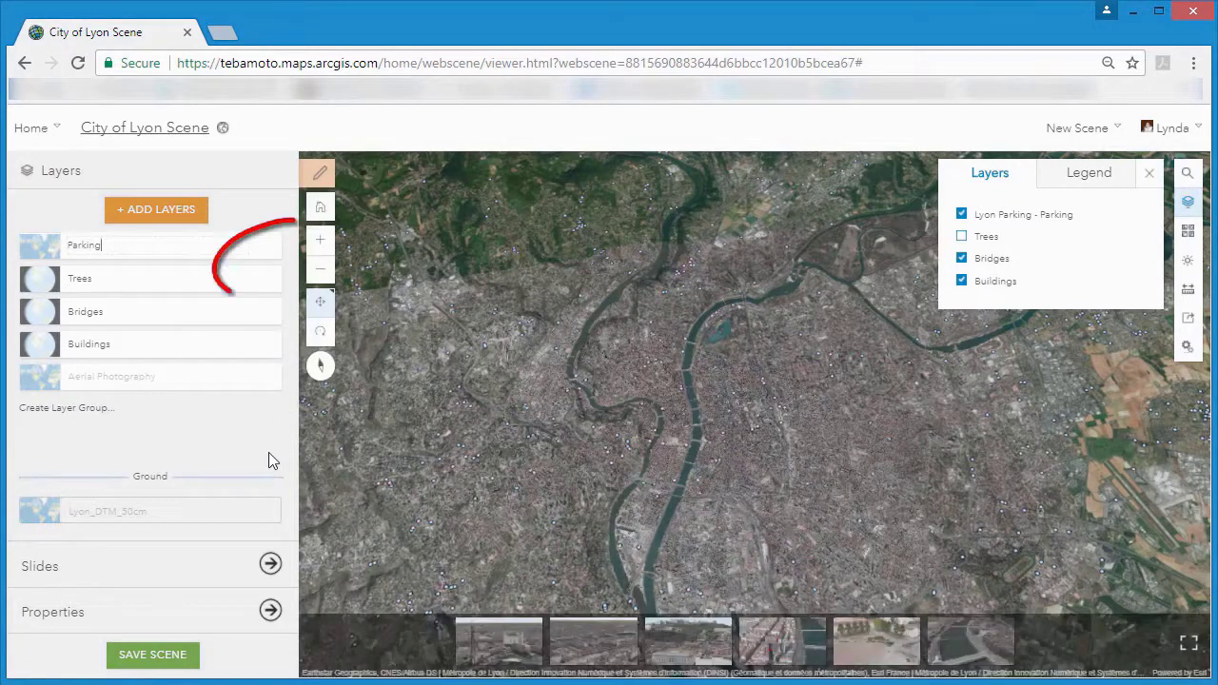
key("Return")
left_click(267, 249)
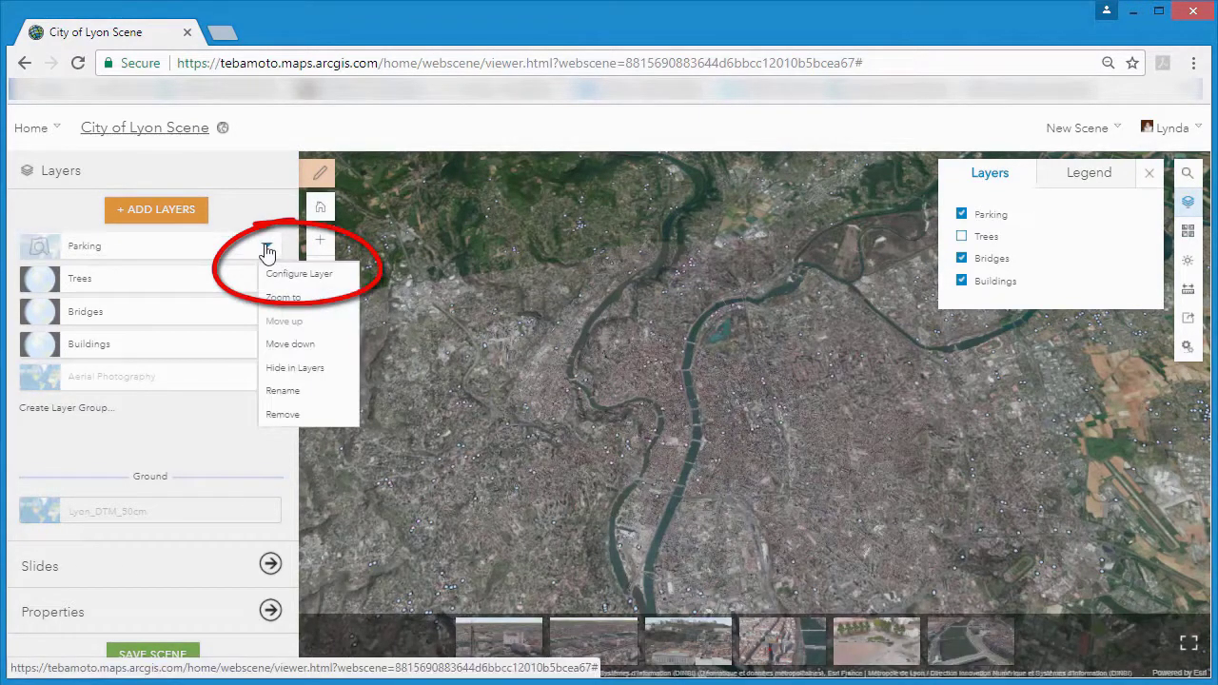
key("Escape")
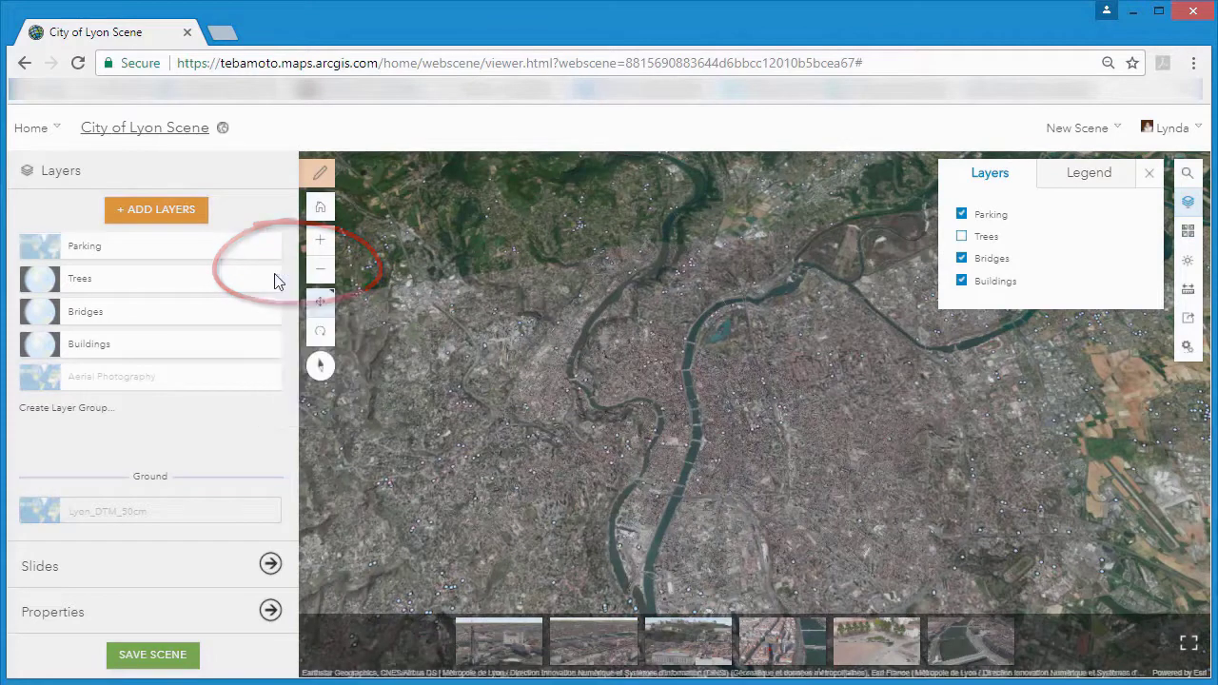
Step: Open the Parking layer's configuration and view the scene legend
left_click(267, 246)
left_click(238, 272)
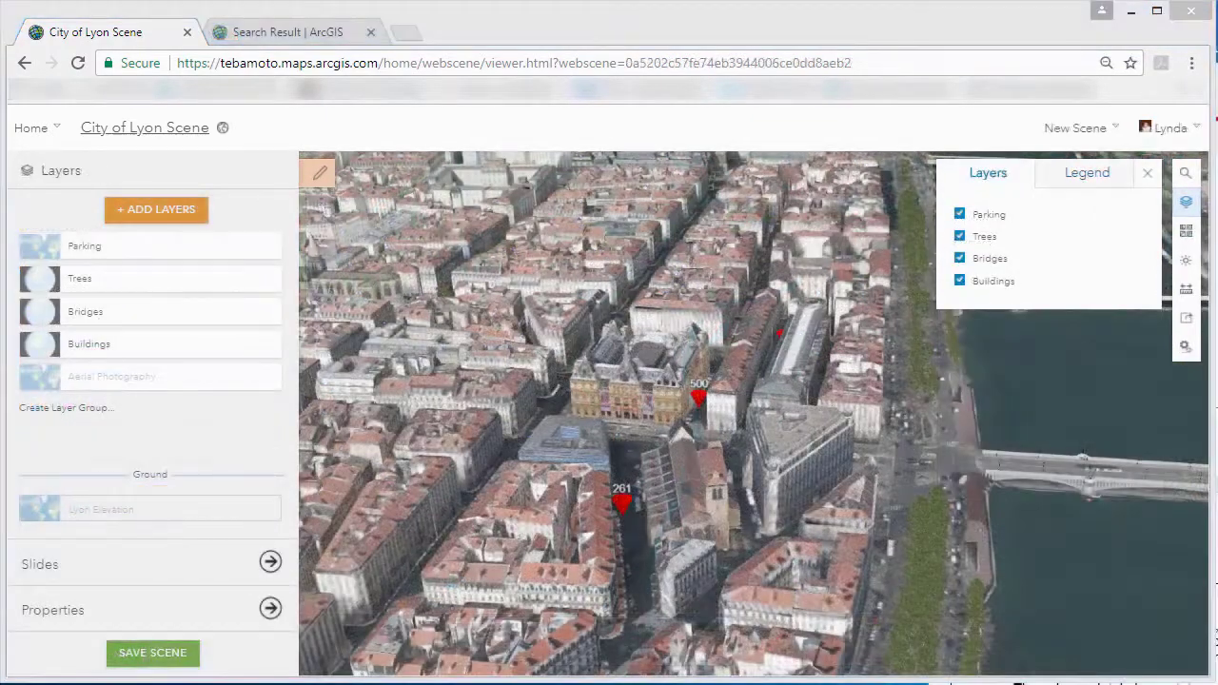
left_click(1087, 174)
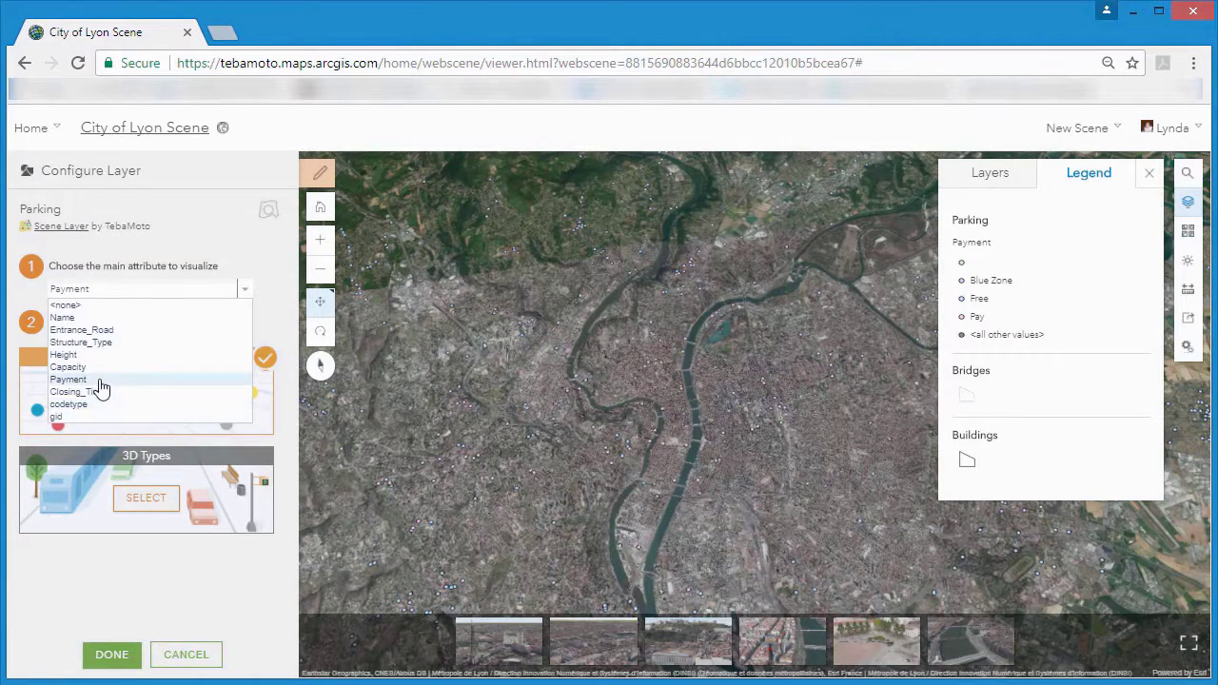
Step: Draw Parking by Payment as 3D symbols, colouring Free parking green
left_click(100, 380)
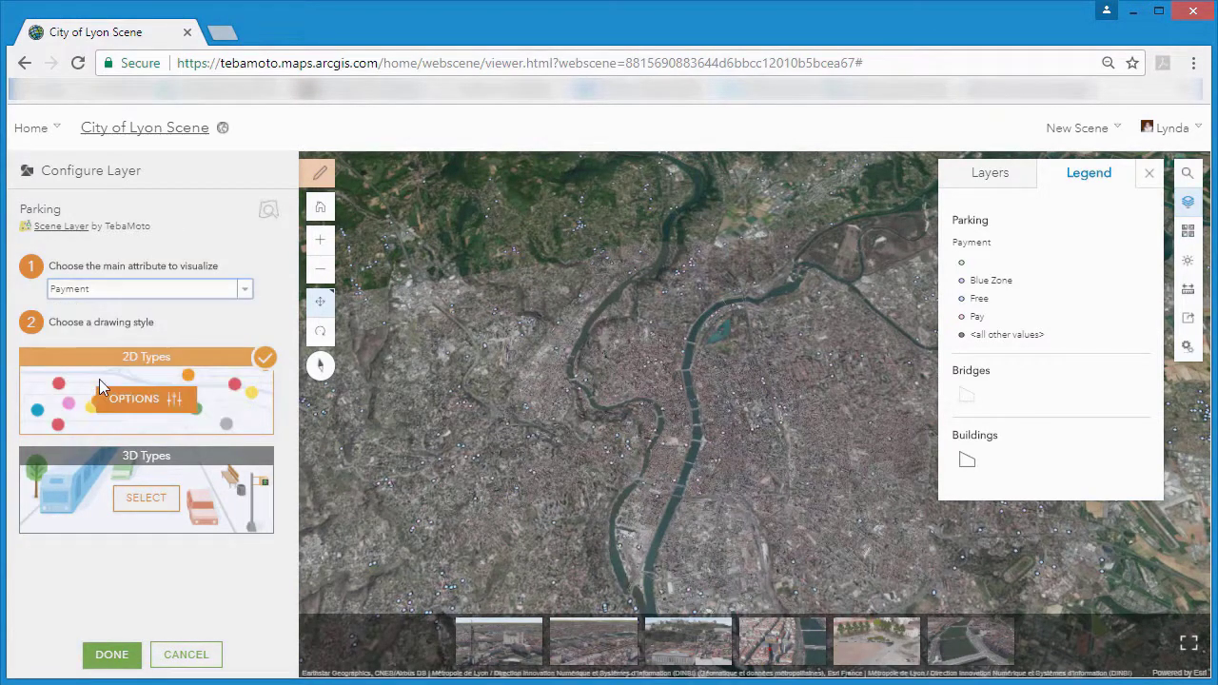
left_click(146, 499)
left_click(144, 503)
left_click(106, 478)
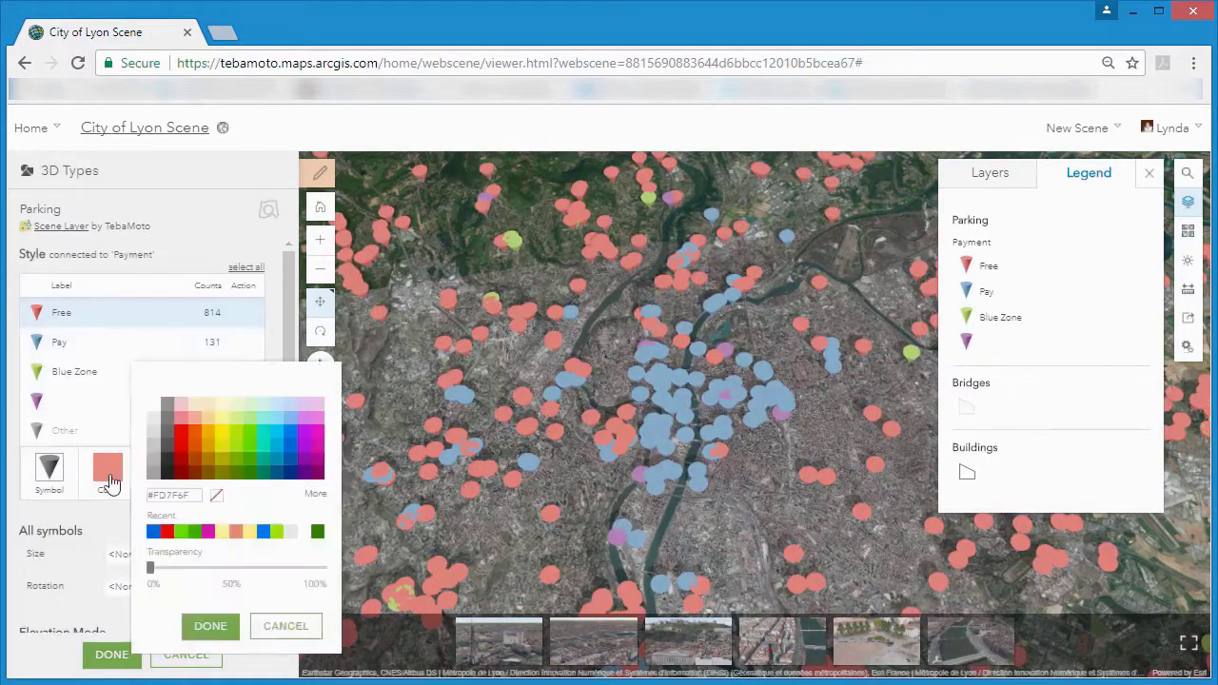
left_click(235, 445)
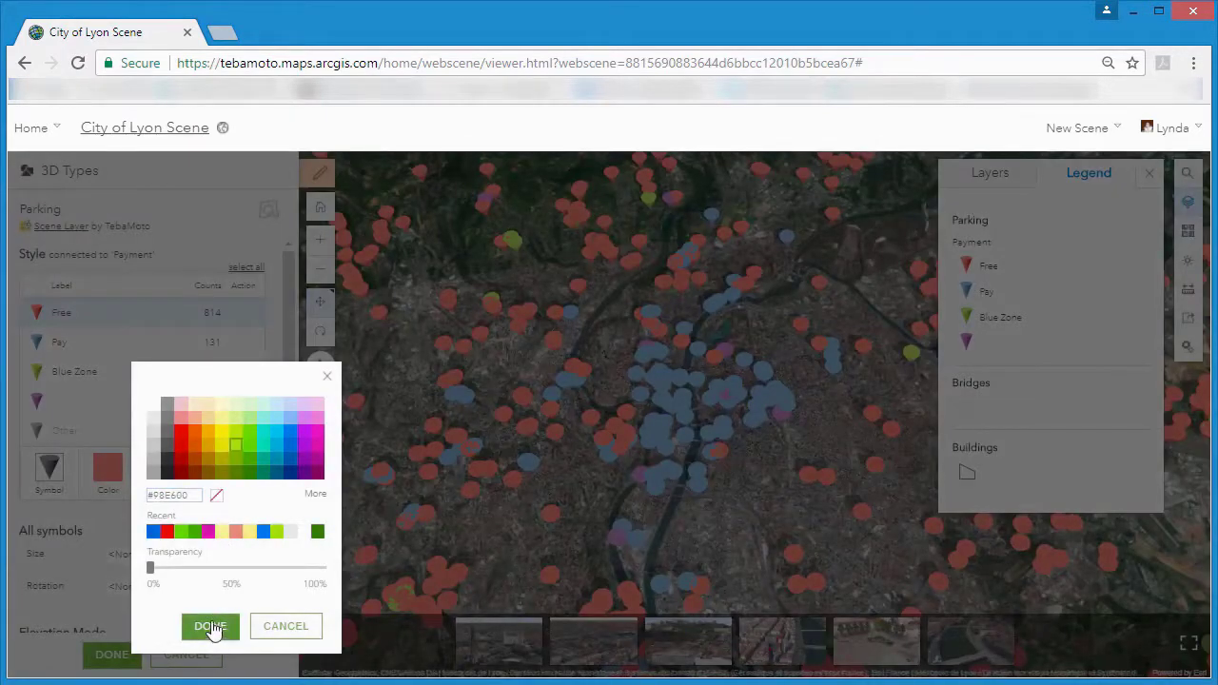
left_click(209, 626)
Step: Colour Pay parking red and Blue Zone parking blue, then show the Parking view slide
left_click(38, 341)
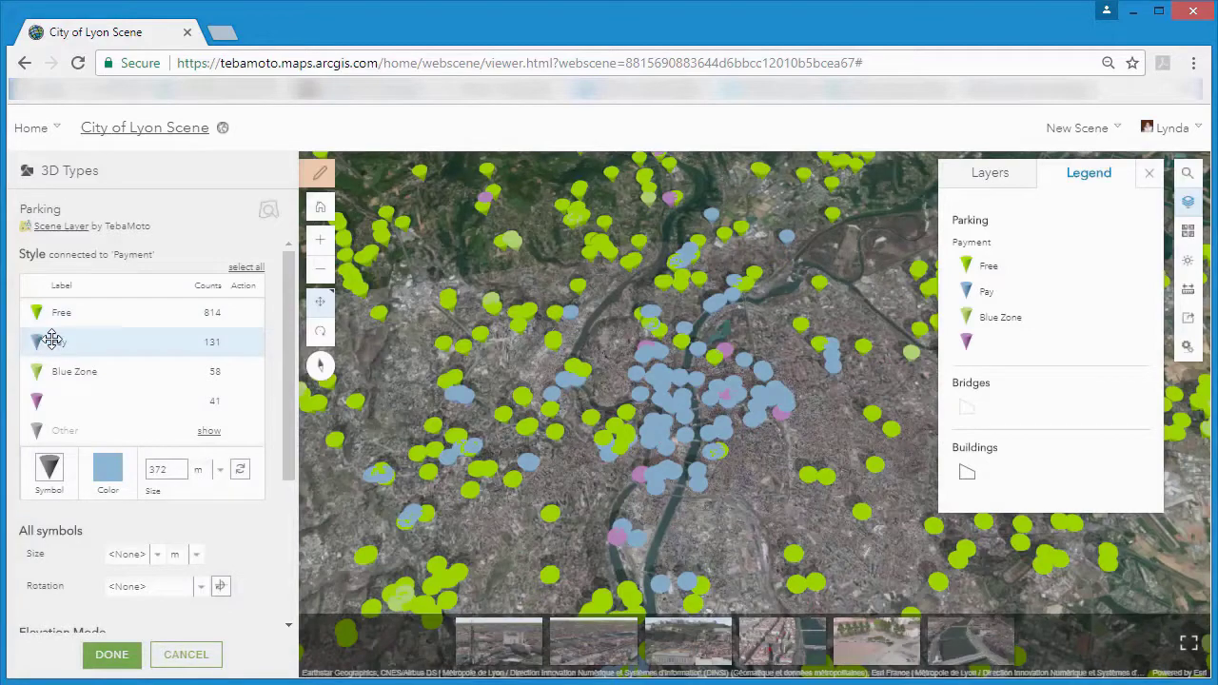
left_click(114, 479)
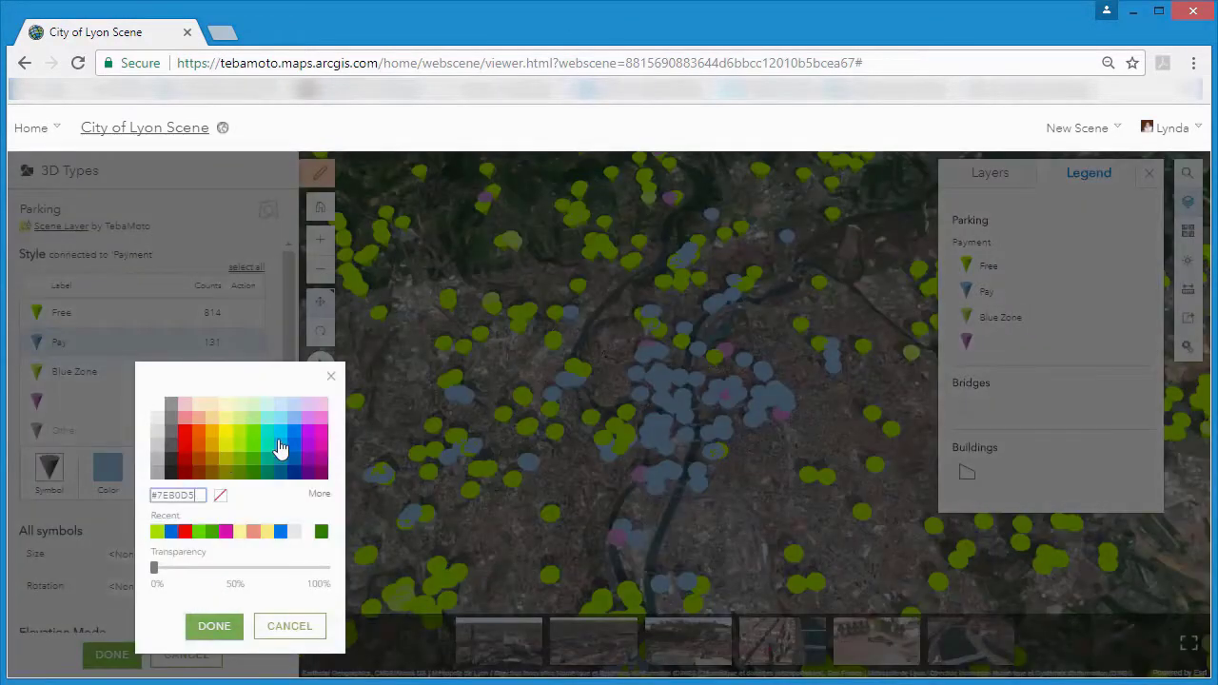
left_click(185, 434)
left_click(209, 626)
left_click(44, 375)
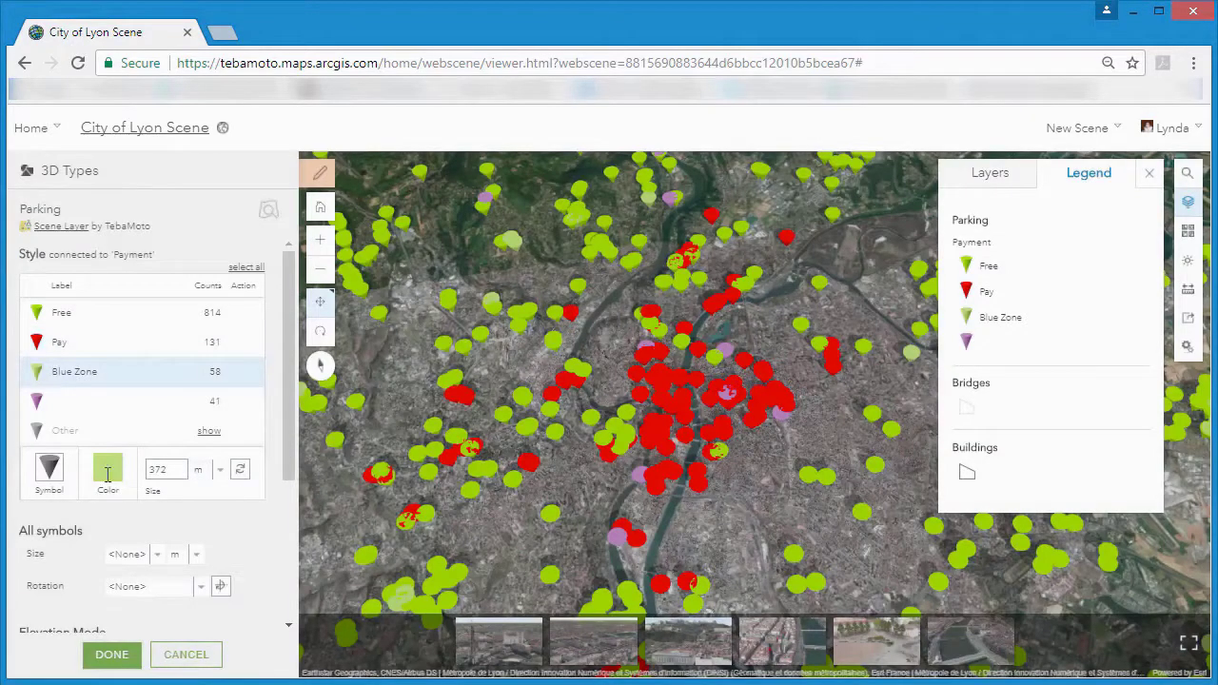
left_click(108, 478)
left_click(289, 439)
left_click(209, 626)
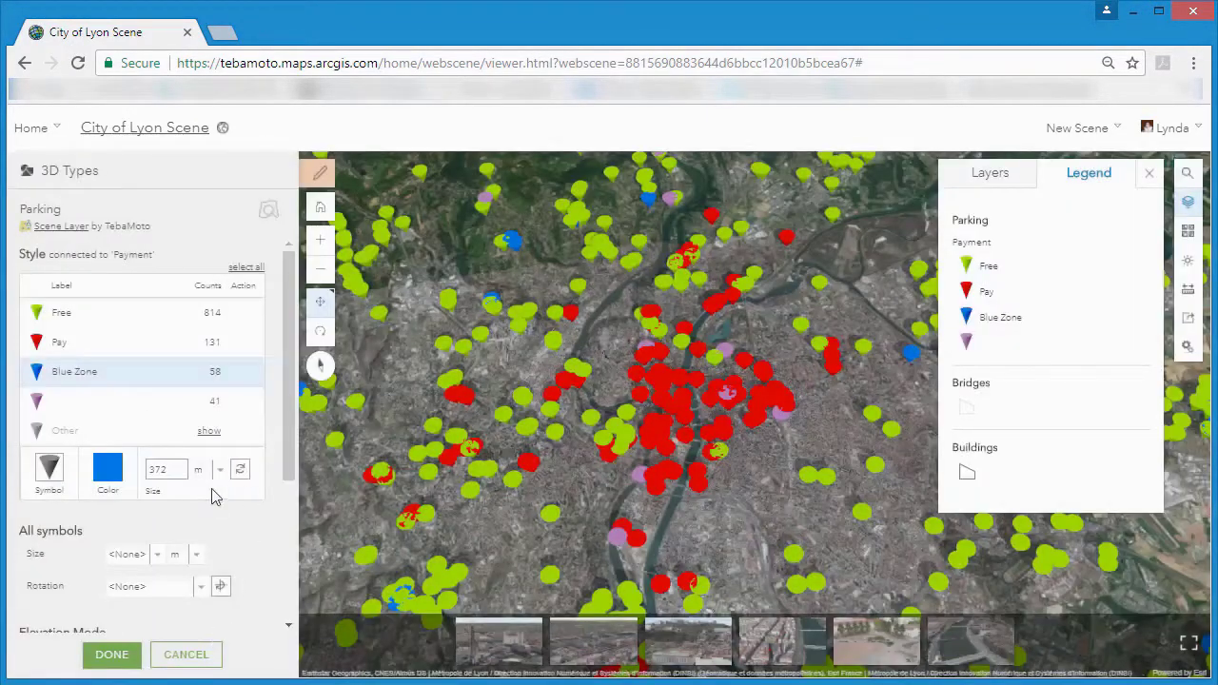
left_click(777, 643)
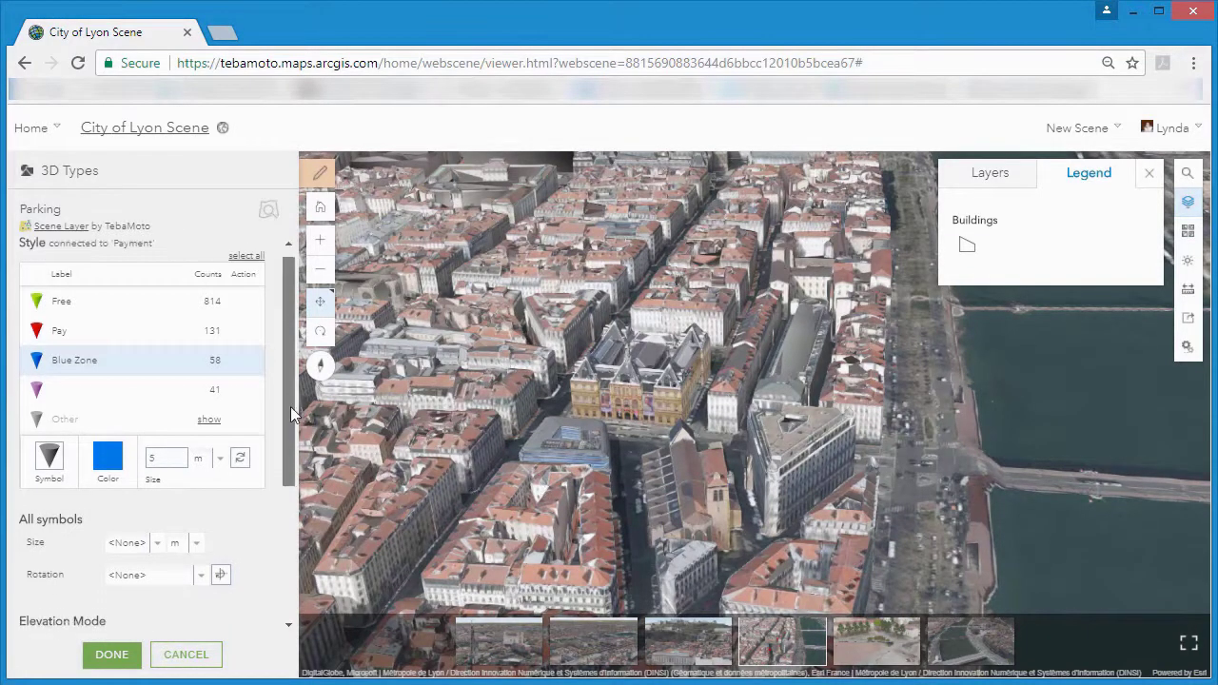
Step: Label parking points with their Capacity and enable improved label perspective
left_click_drag(290, 412, 285, 550)
left_click(38, 563)
left_click(174, 475)
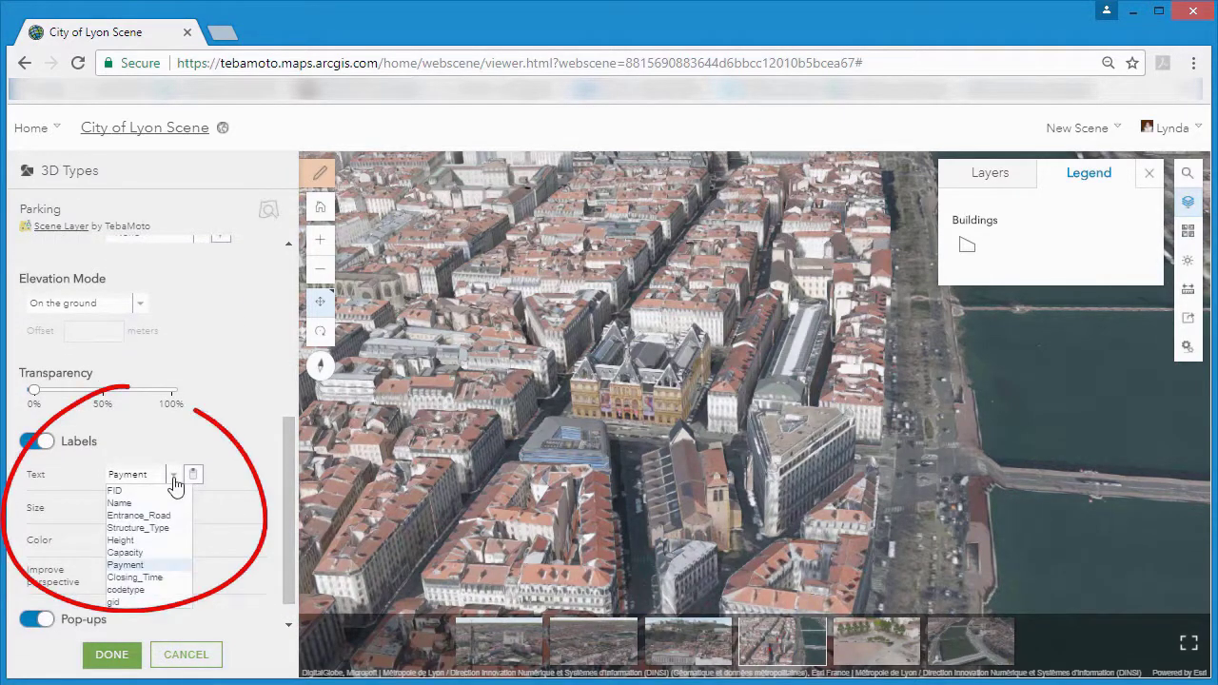
left_click(146, 552)
left_click_drag(289, 489, 284, 527)
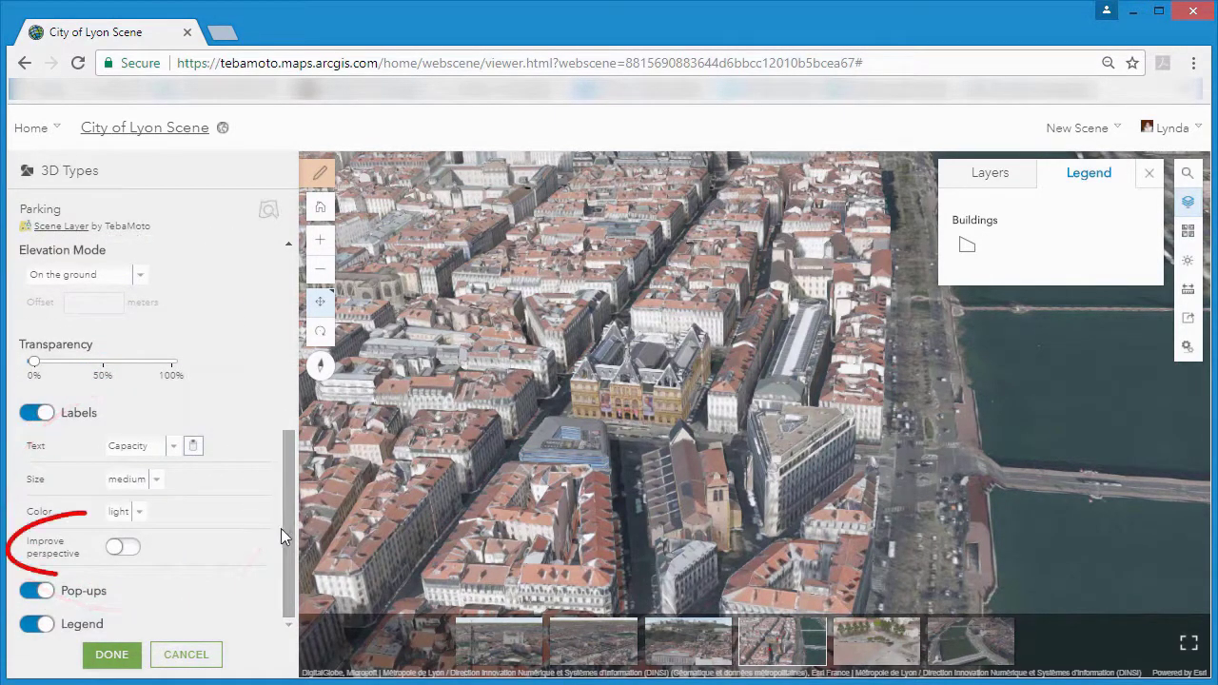
left_click(132, 549)
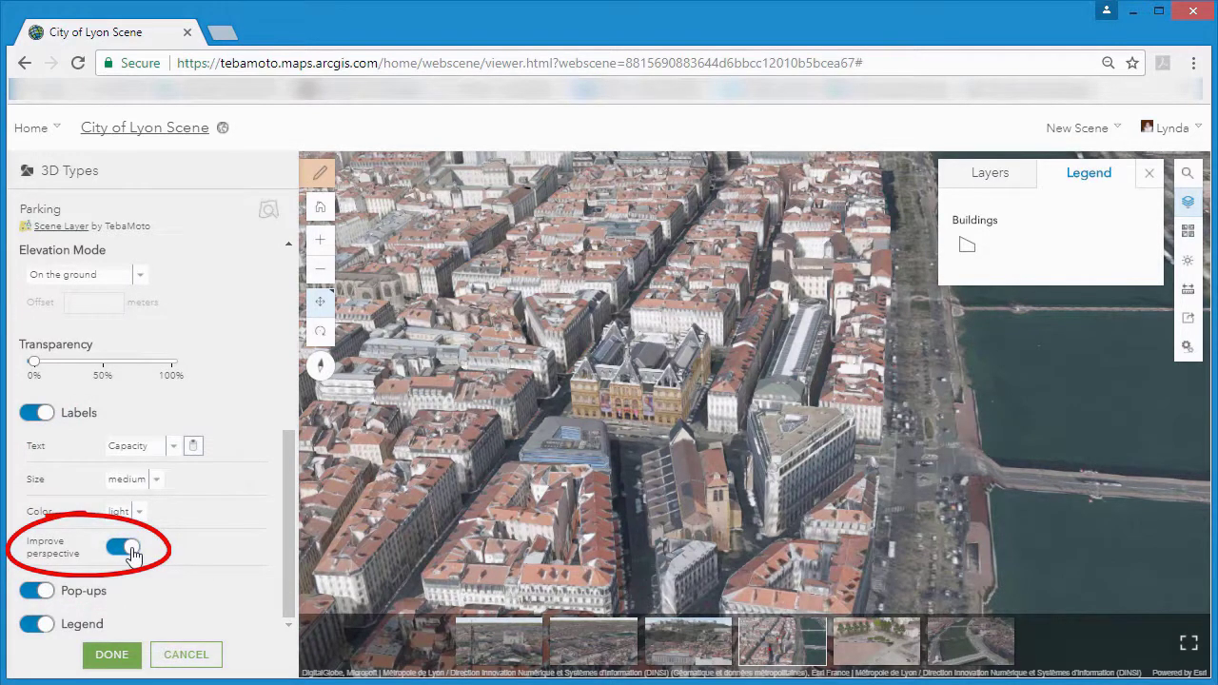
Step: Apply the Parking style, zoom in, and review the Parking Grolée car park's attributes
left_click(111, 655)
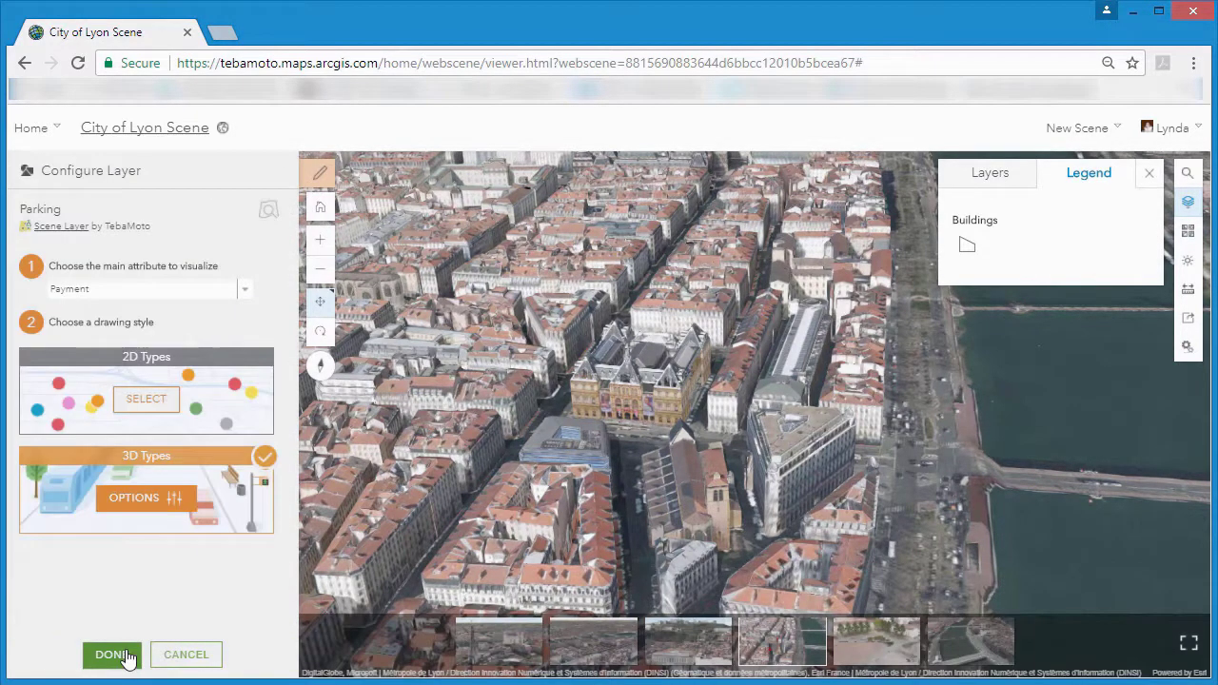
left_click(122, 657)
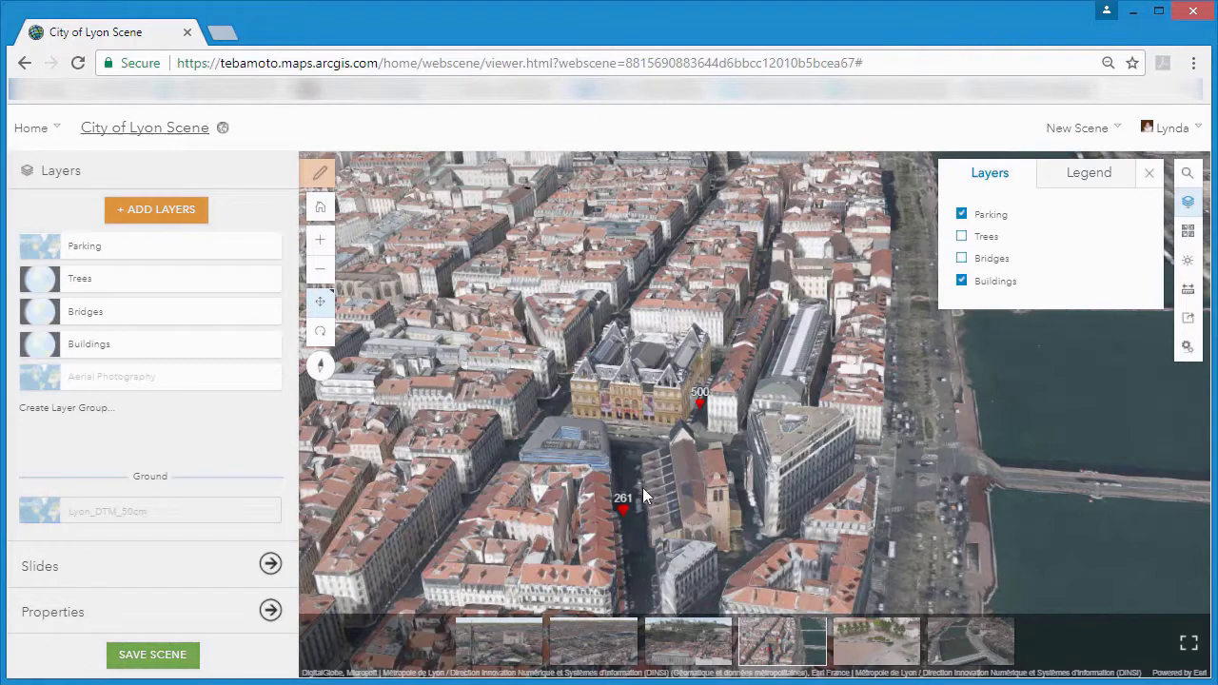
scroll(629, 506, "up", 2)
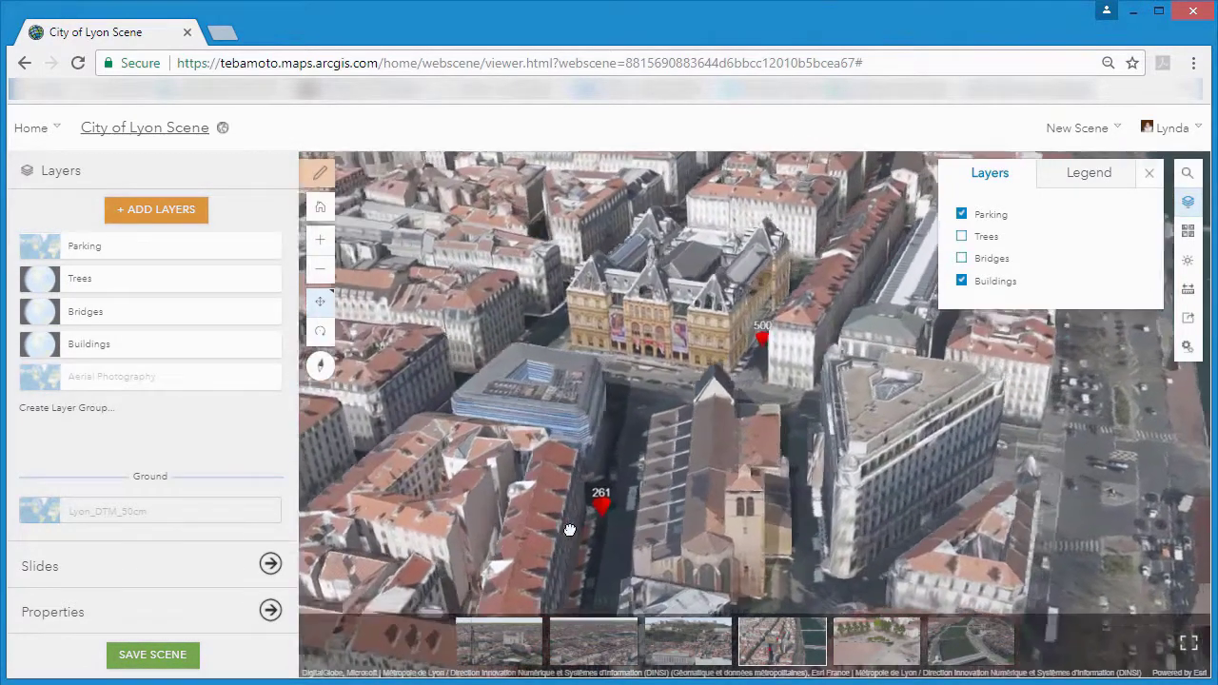
scroll(586, 524, "up", 2)
left_click(598, 503)
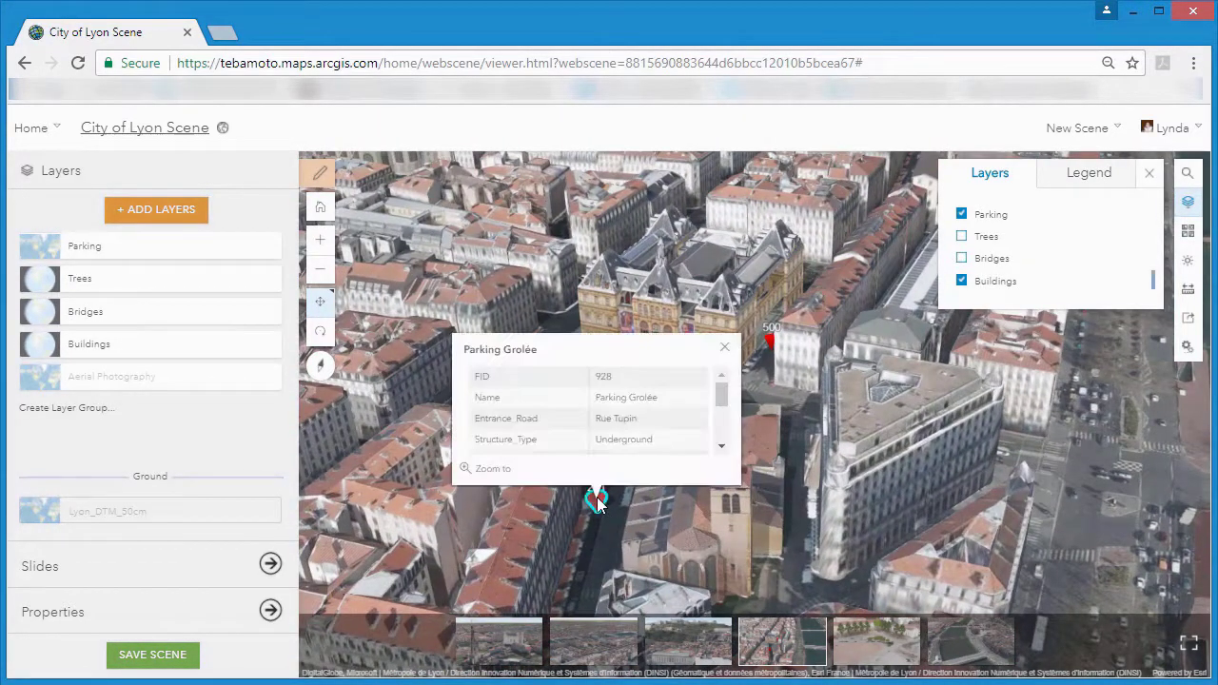
left_click_drag(720, 394, 726, 435)
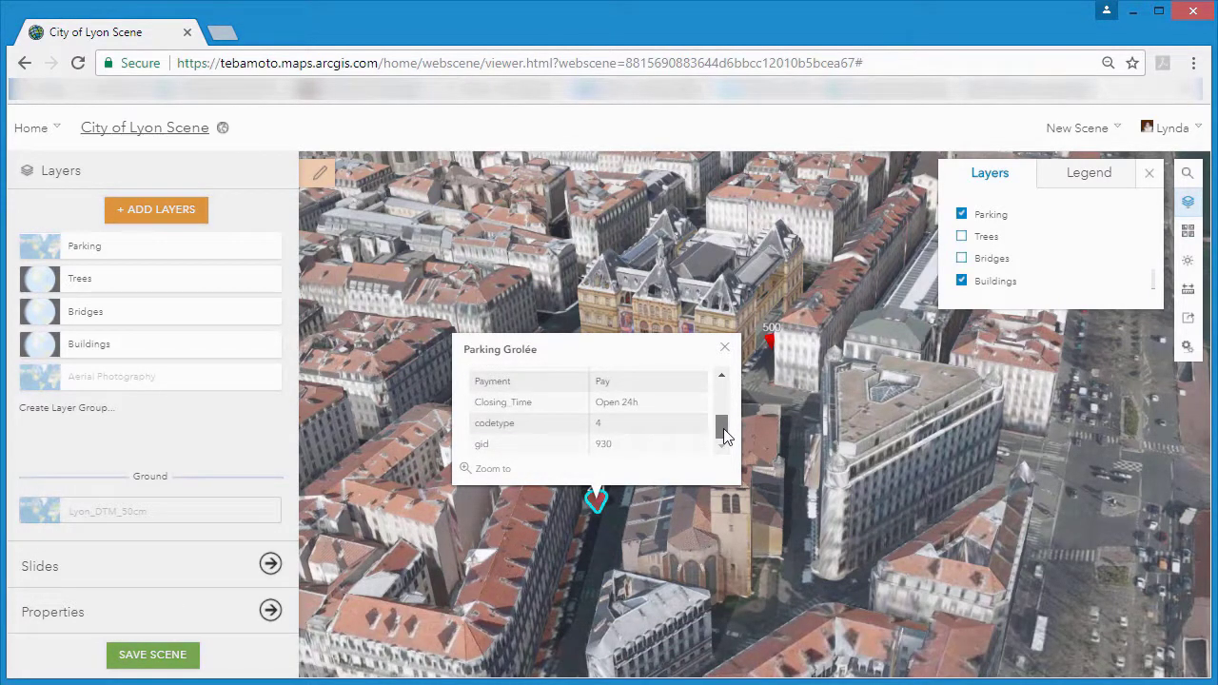
left_click_drag(725, 436, 727, 396)
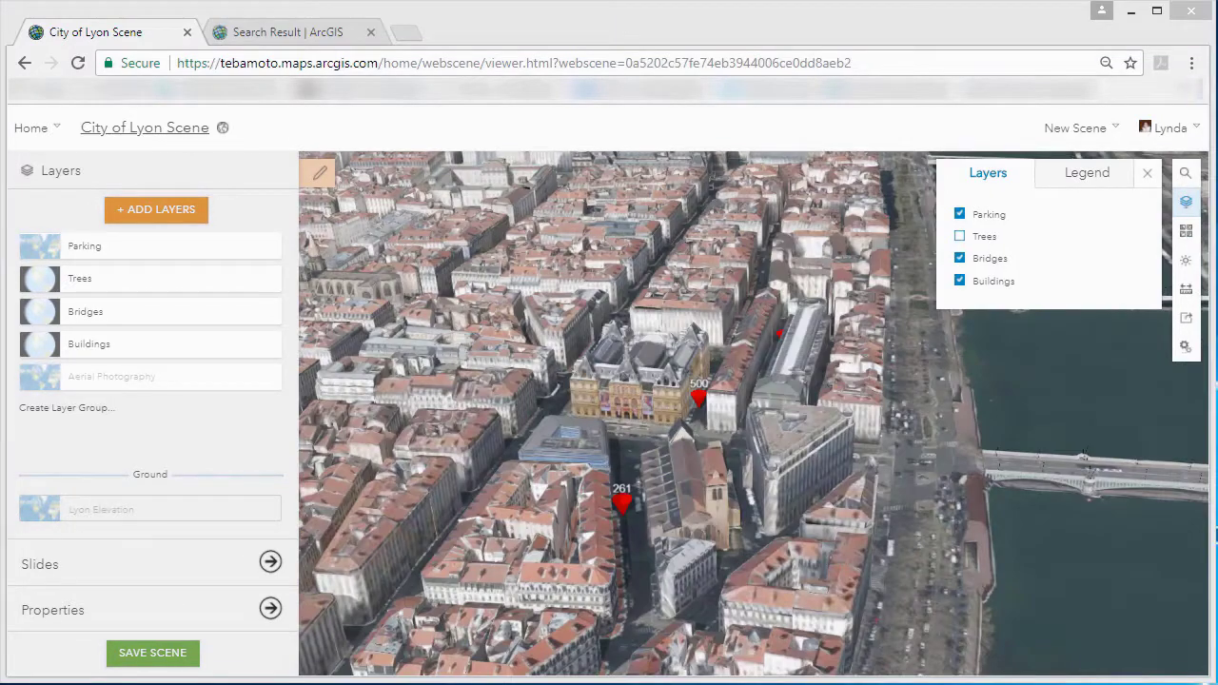
Step: Style Trees by 'espece', giving the 7298-tree category the European Larch Vegetation symbol
left_click(266, 280)
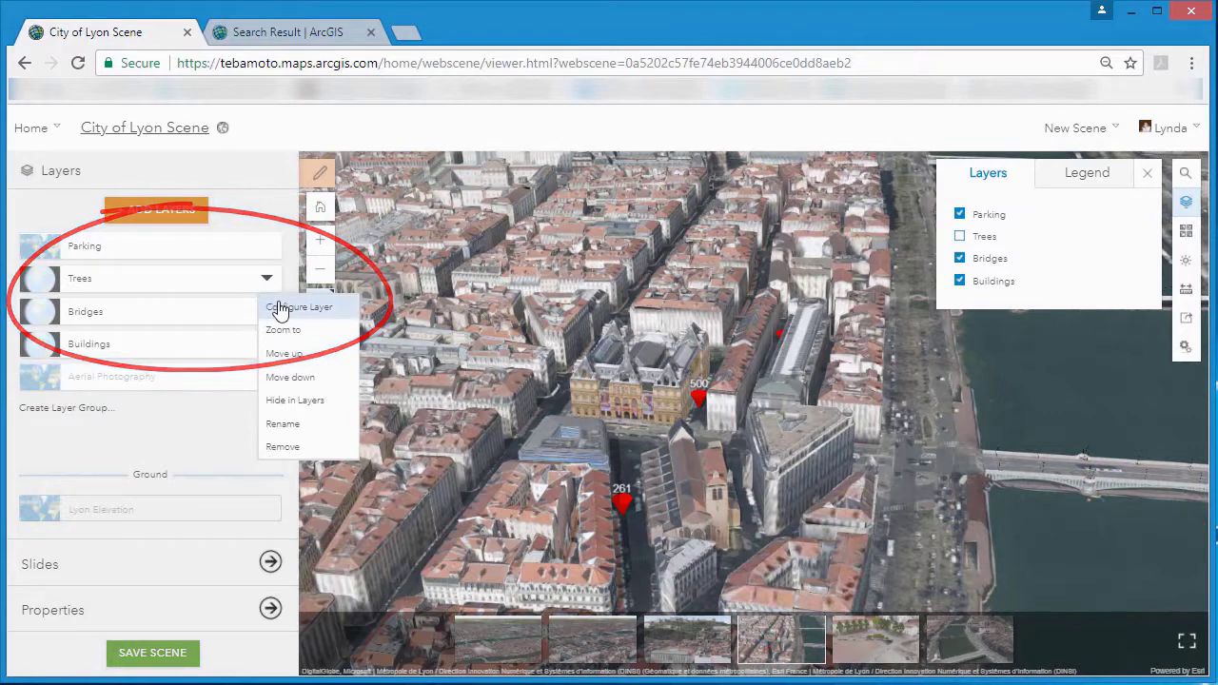
left_click(277, 307)
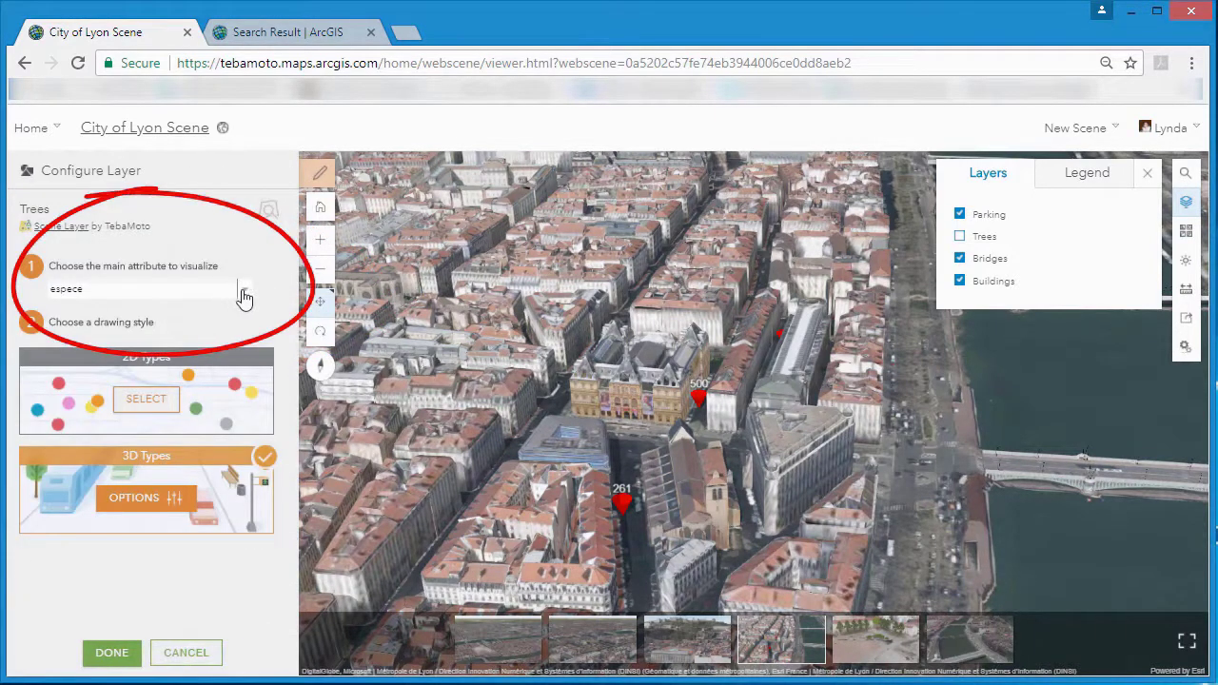
left_click(245, 296)
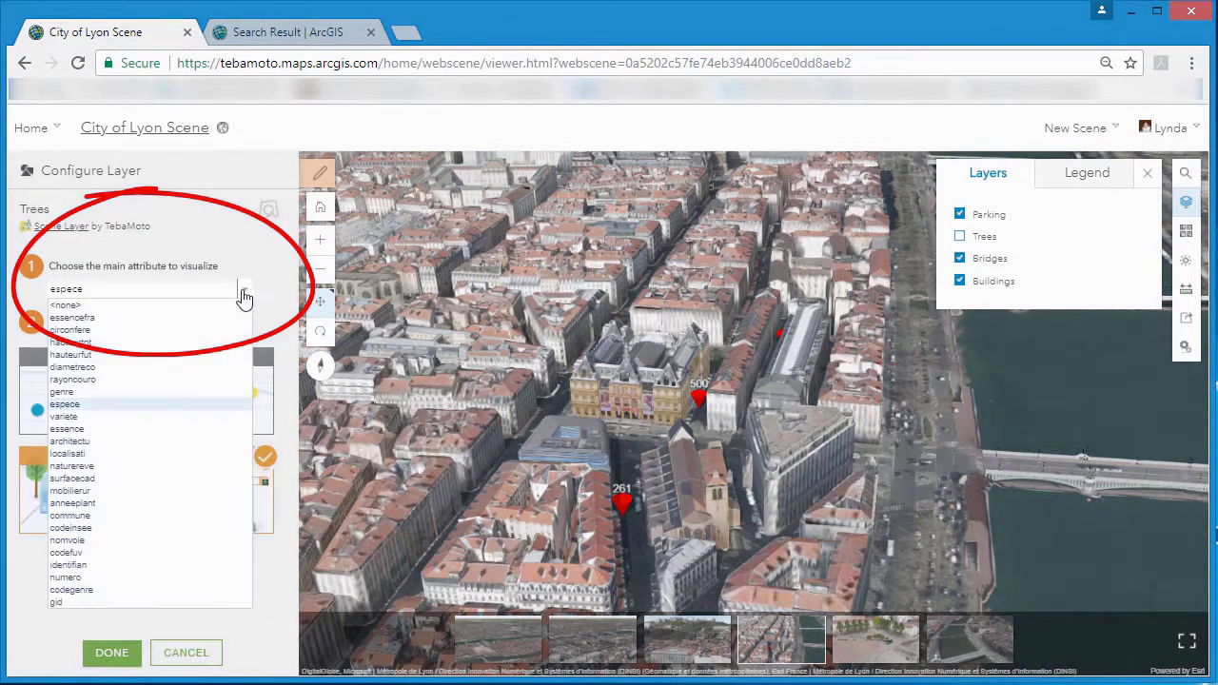
left_click(100, 405)
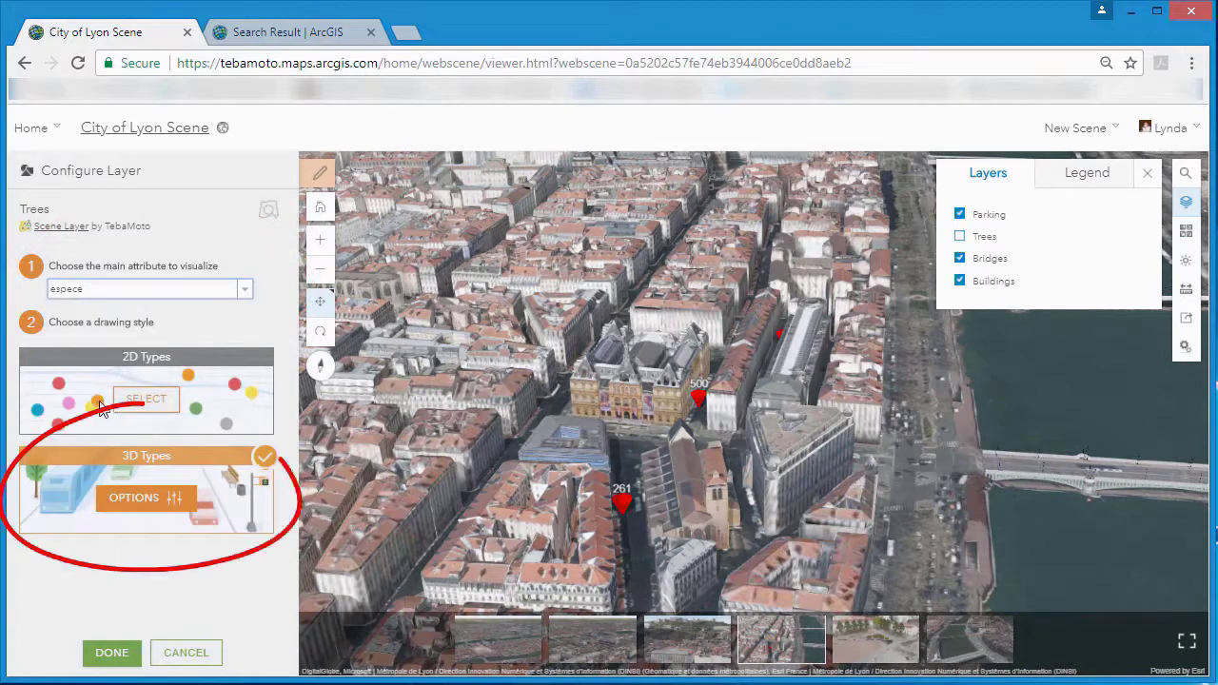
left_click(134, 503)
left_click(132, 500)
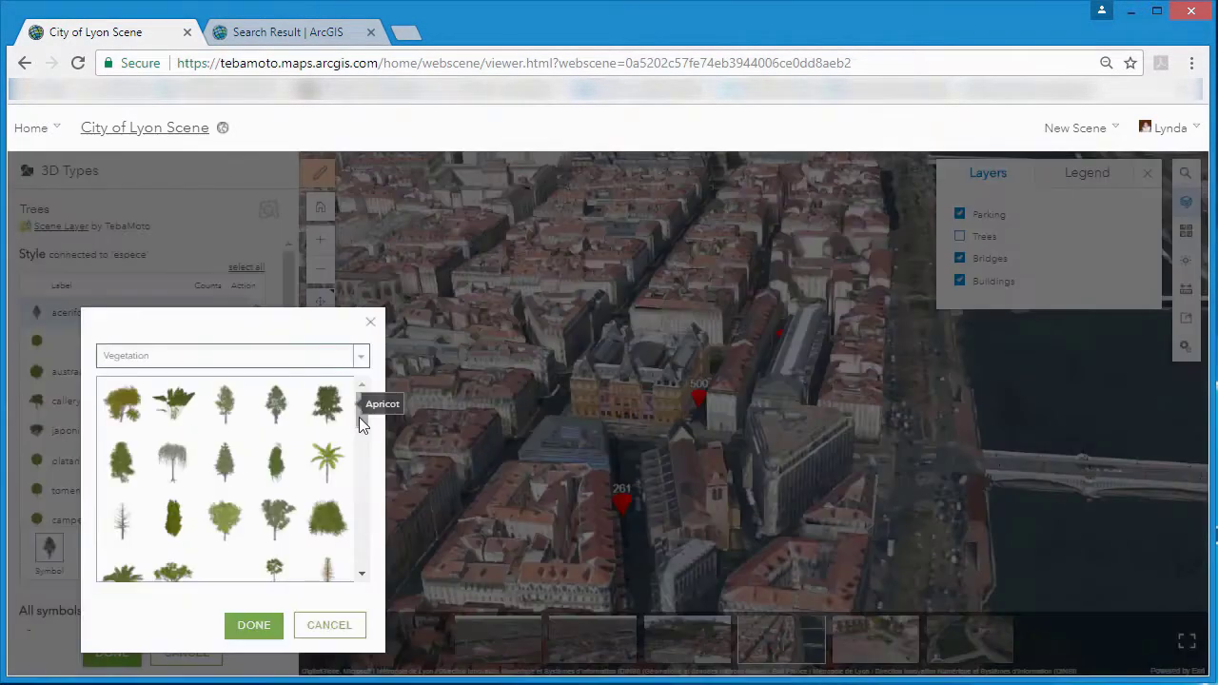
left_click_drag(359, 417, 360, 445)
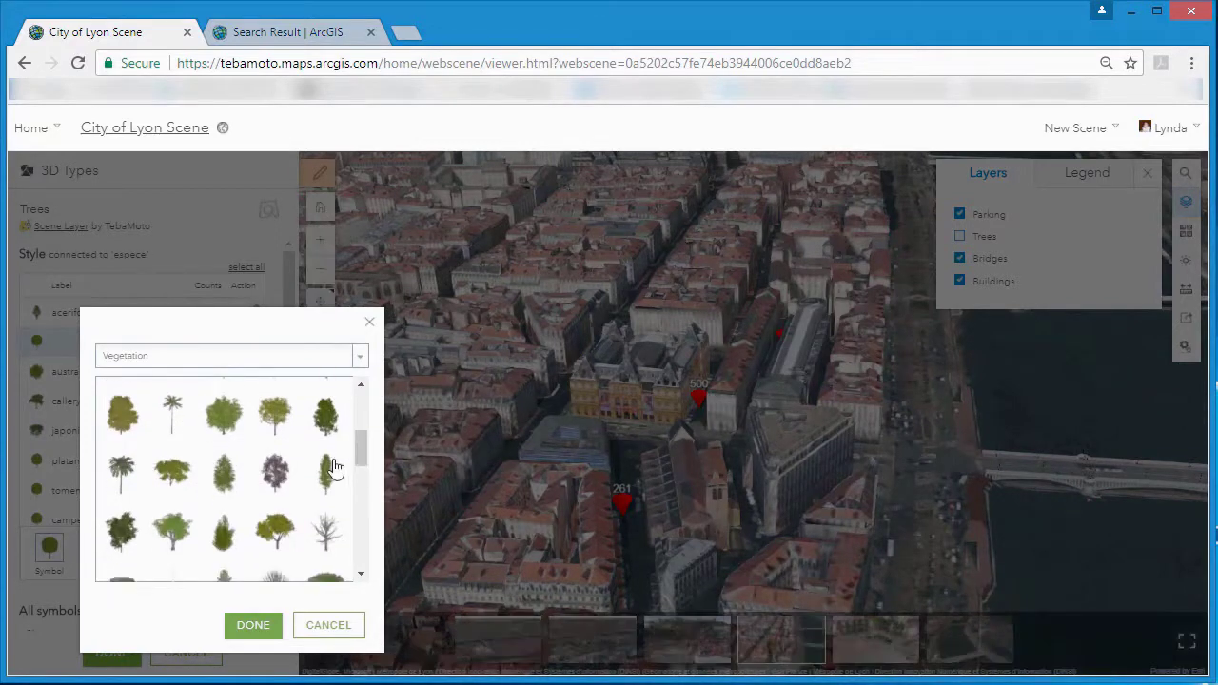
left_click(327, 473)
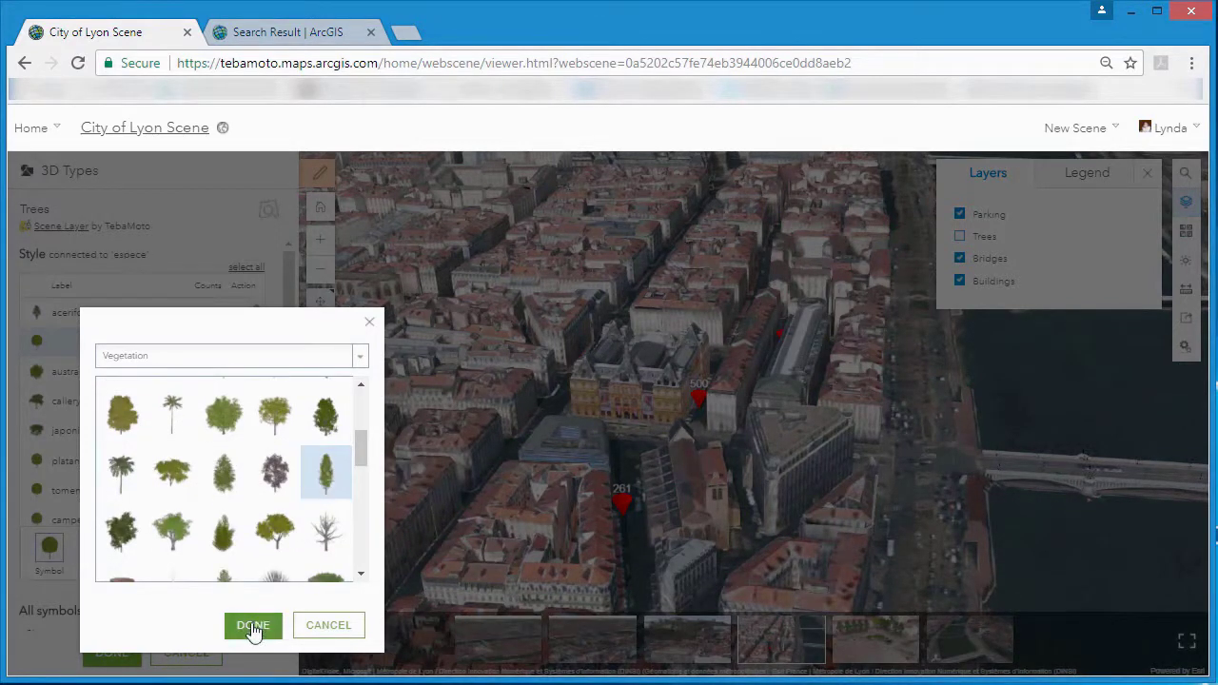
left_click(253, 626)
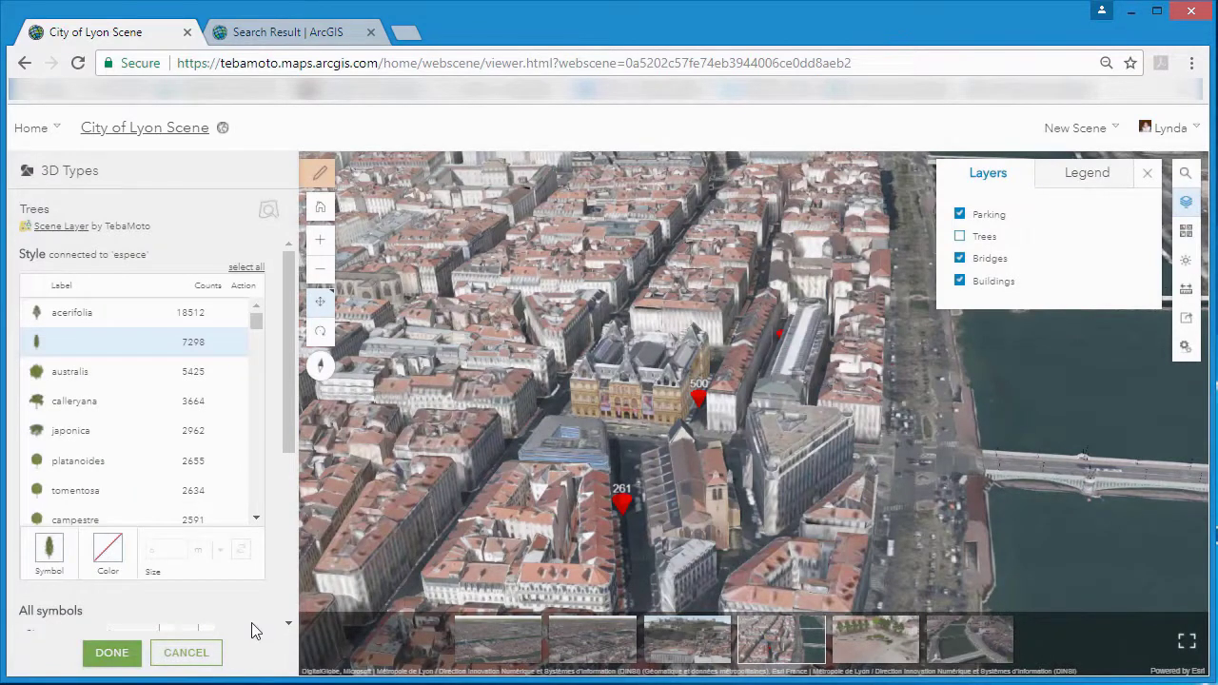
left_click(111, 653)
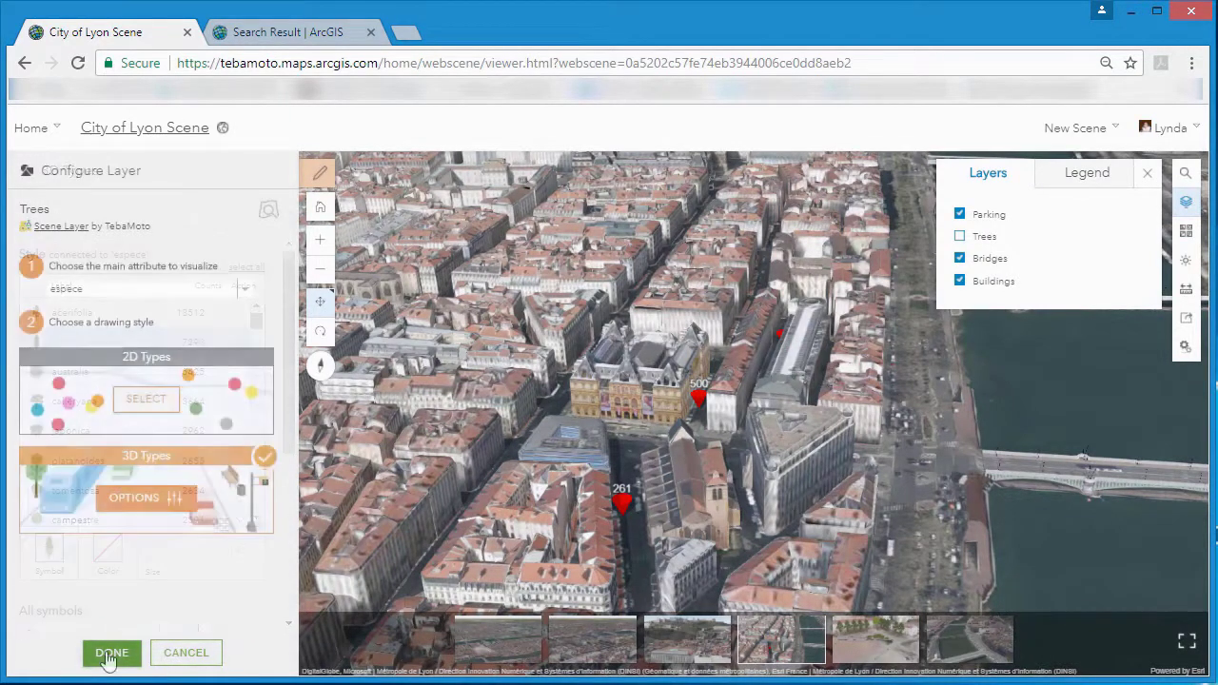
Step: Finish the Trees layer settings, fly to the Tree View slide, then zoom out across the city
left_click(106, 655)
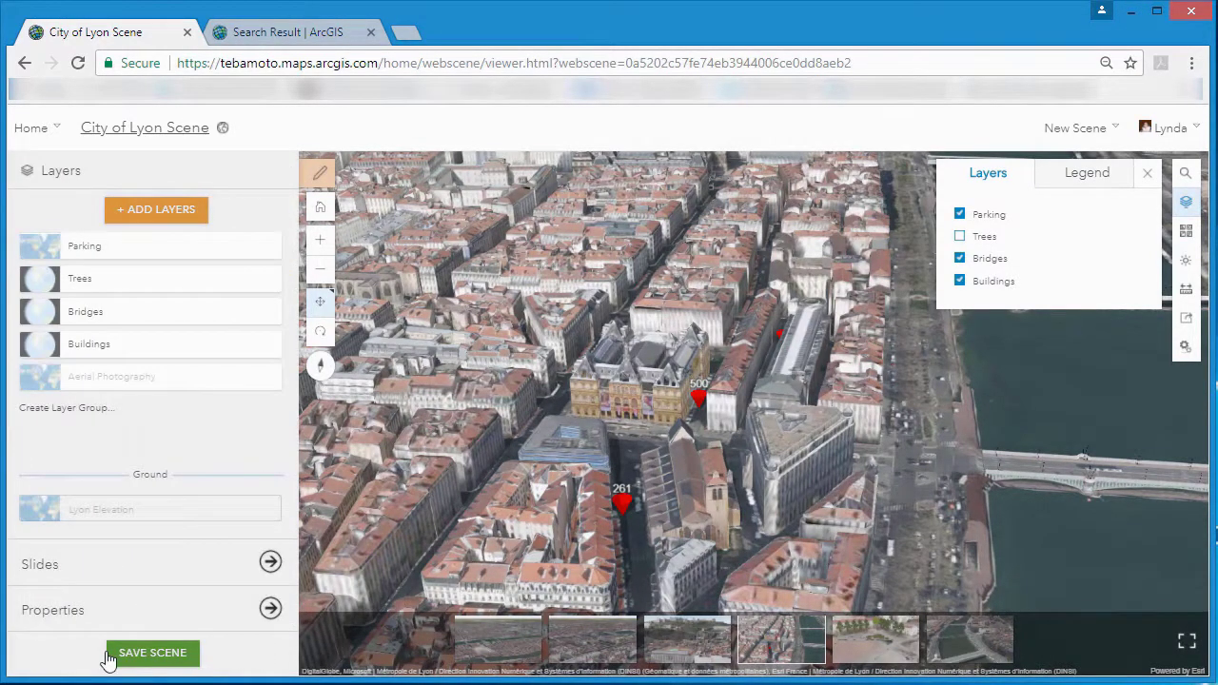
left_click(875, 650)
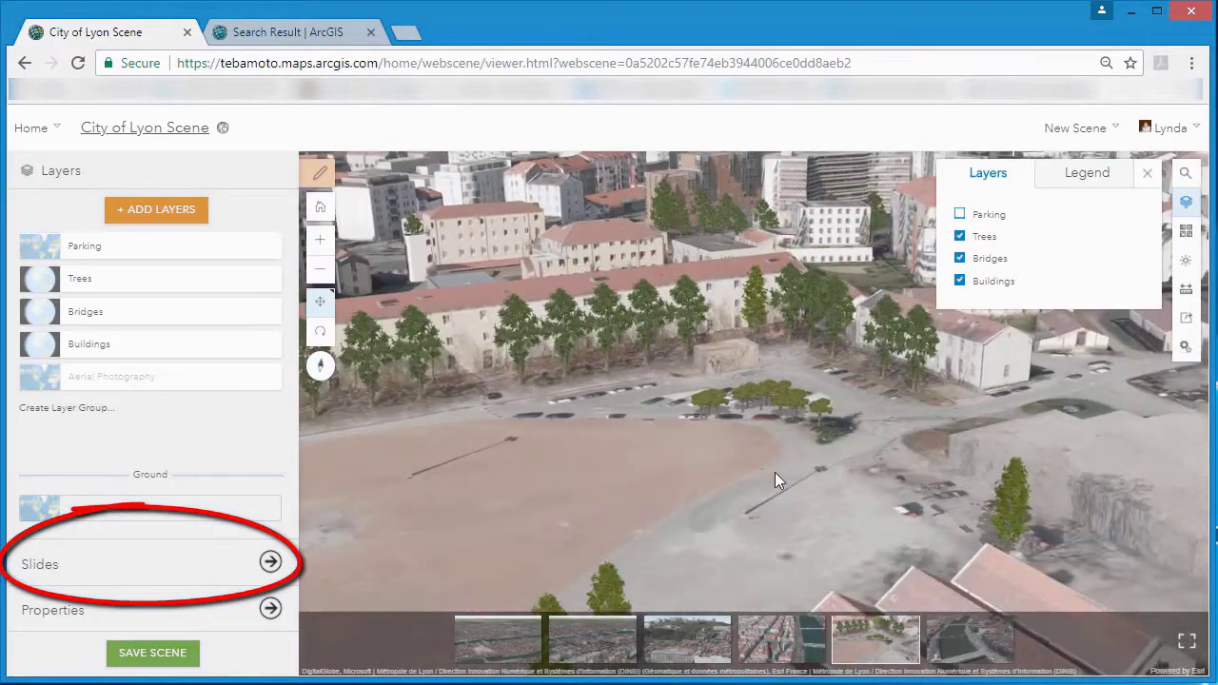
scroll(774, 474, "down", 3)
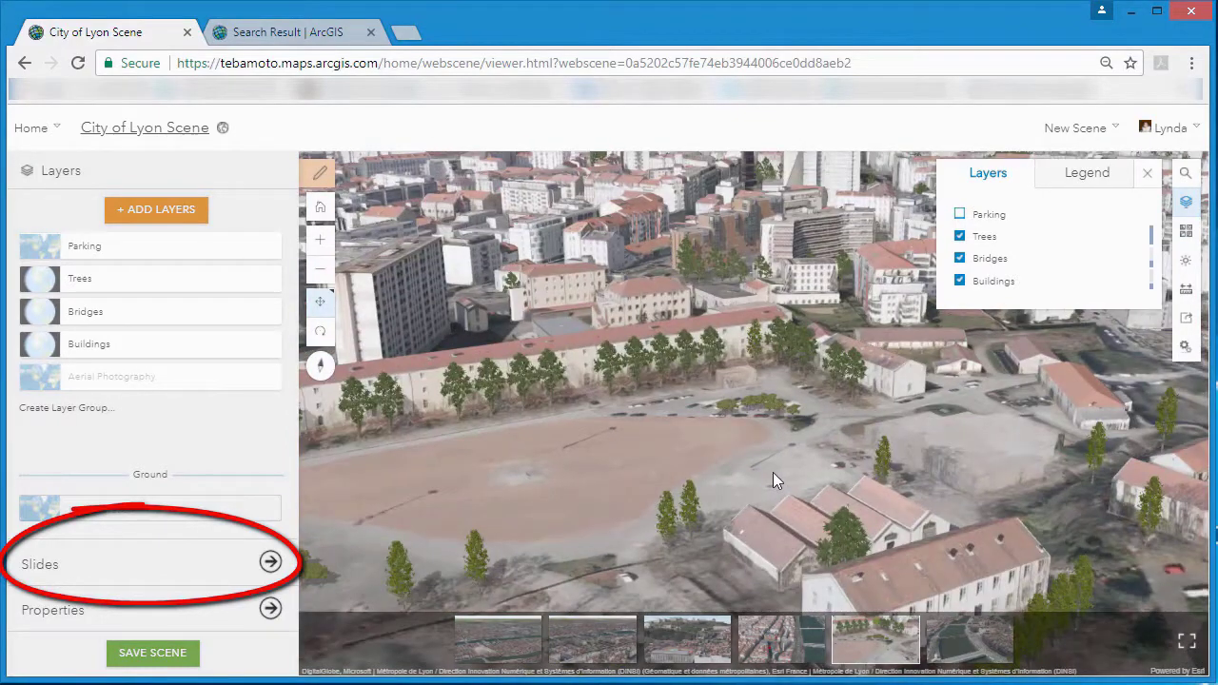
mouse_move(641, 533)
left_mouse_down()
mouse_move(647, 516)
mouse_move(838, 557)
mouse_move(866, 544)
left_mouse_up()
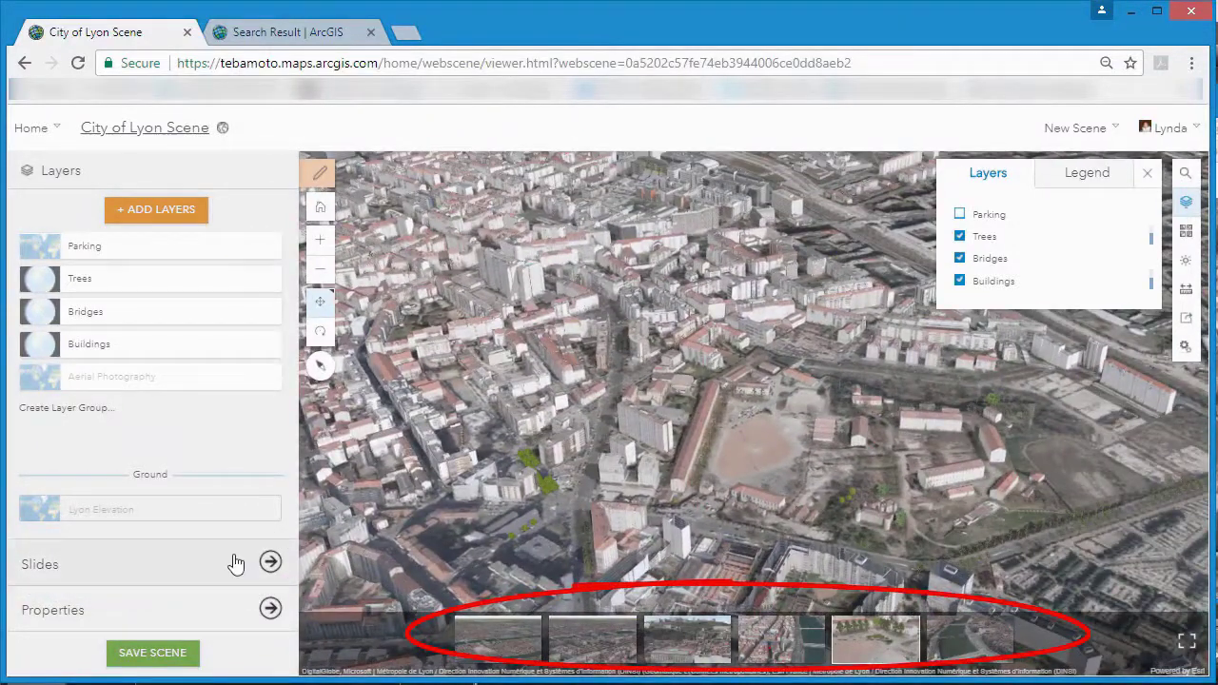
Step: At the Parking View slide, turn on the Parking and Trees layers and update the slide
left_click(270, 561)
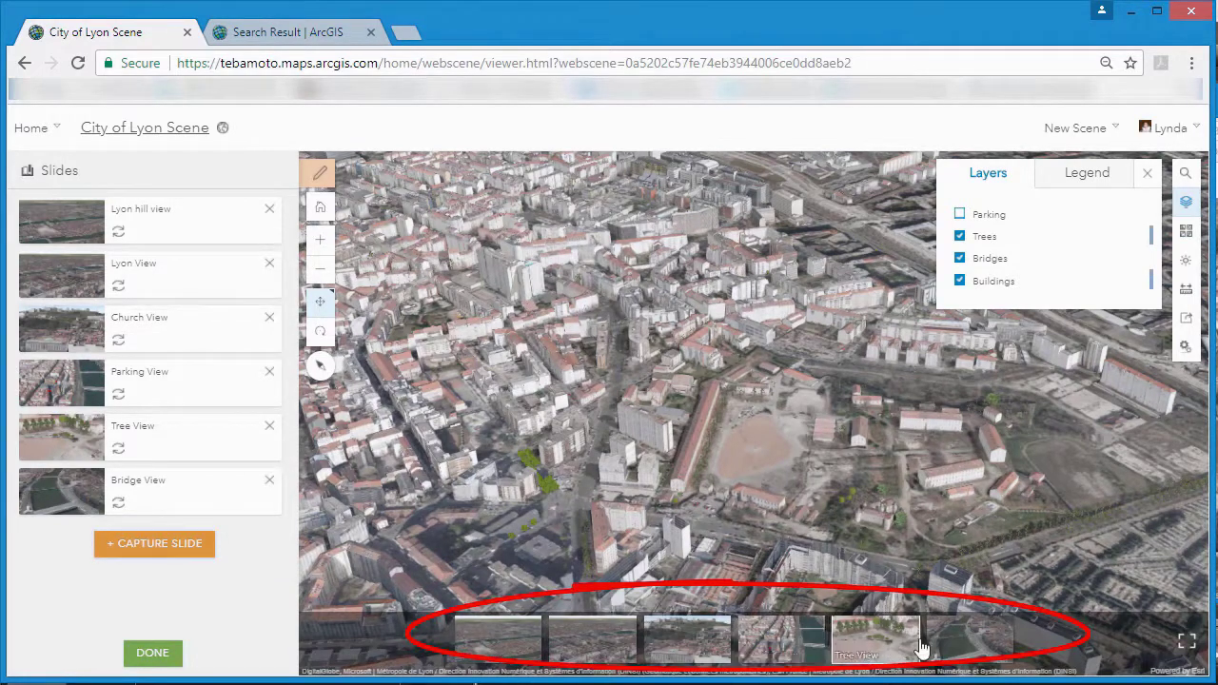
left_click(786, 646)
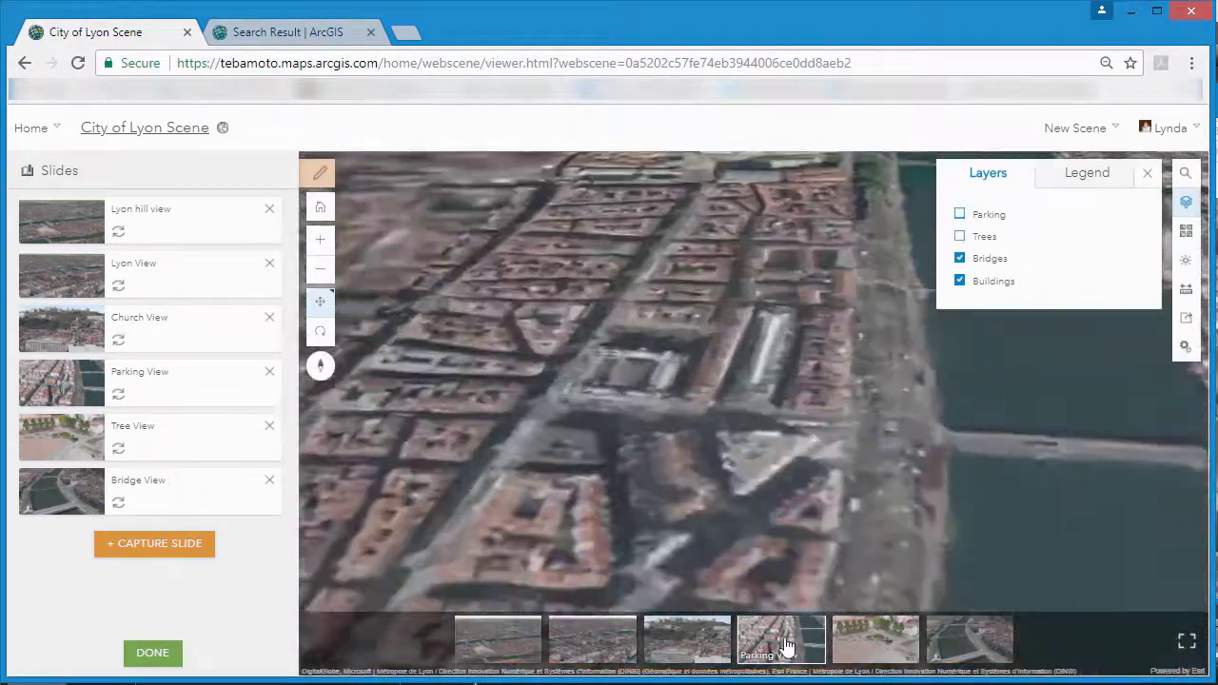
left_click(960, 215)
left_click(959, 237)
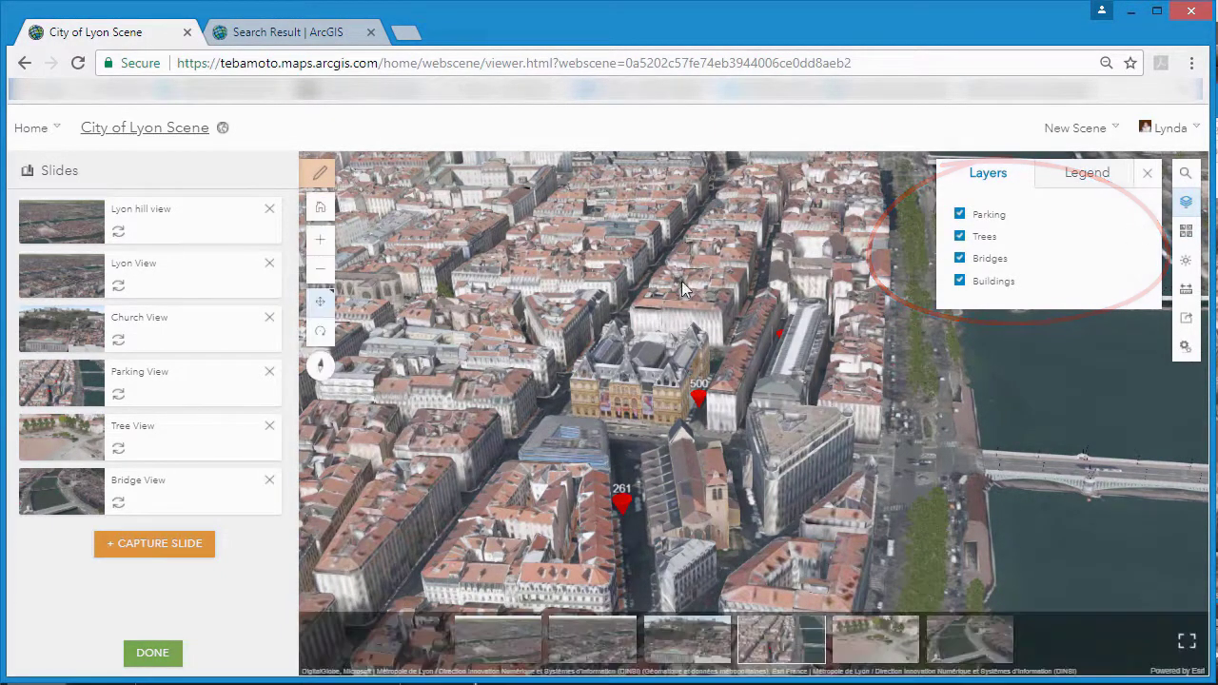
left_click(119, 394)
Step: Return to the layer list and save the City of Lyon Scene with its title, summary and tags
left_click(152, 653)
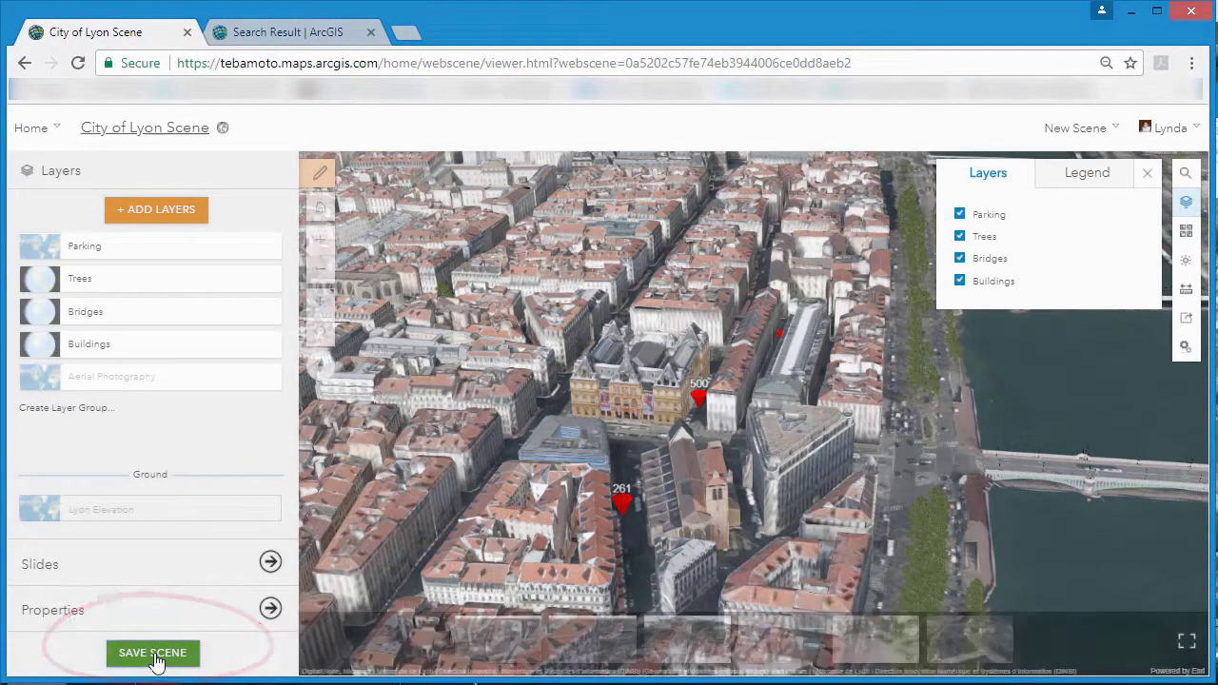
left_click(154, 654)
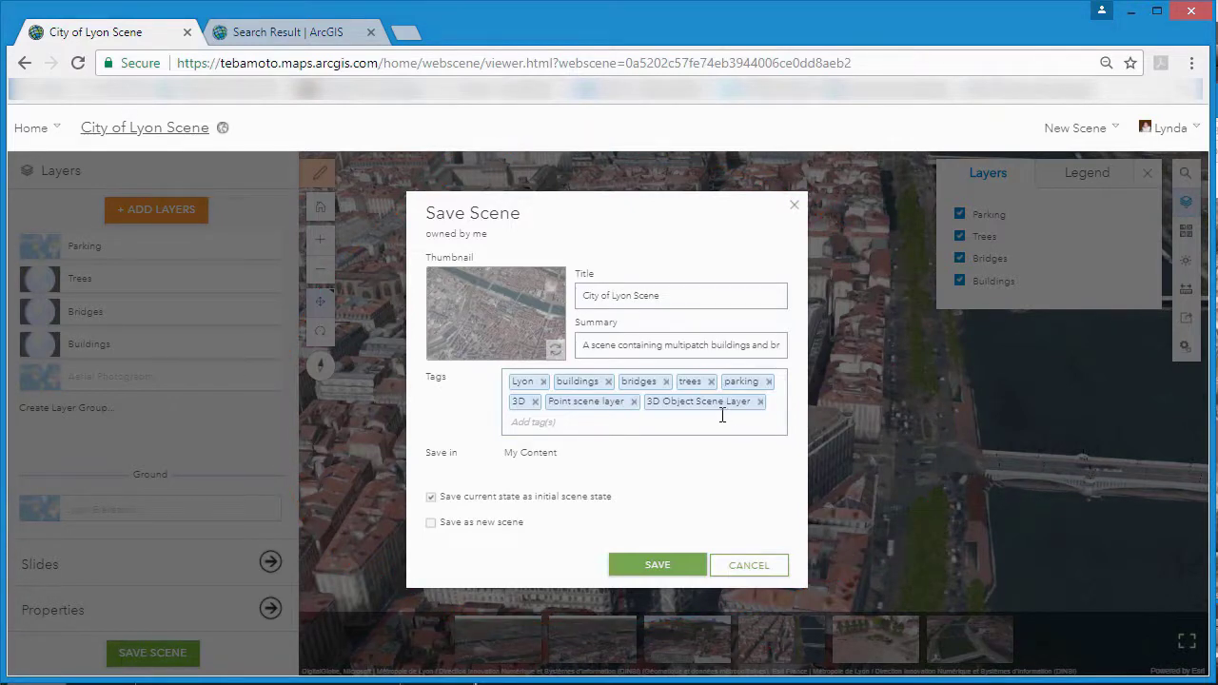
left_click(666, 571)
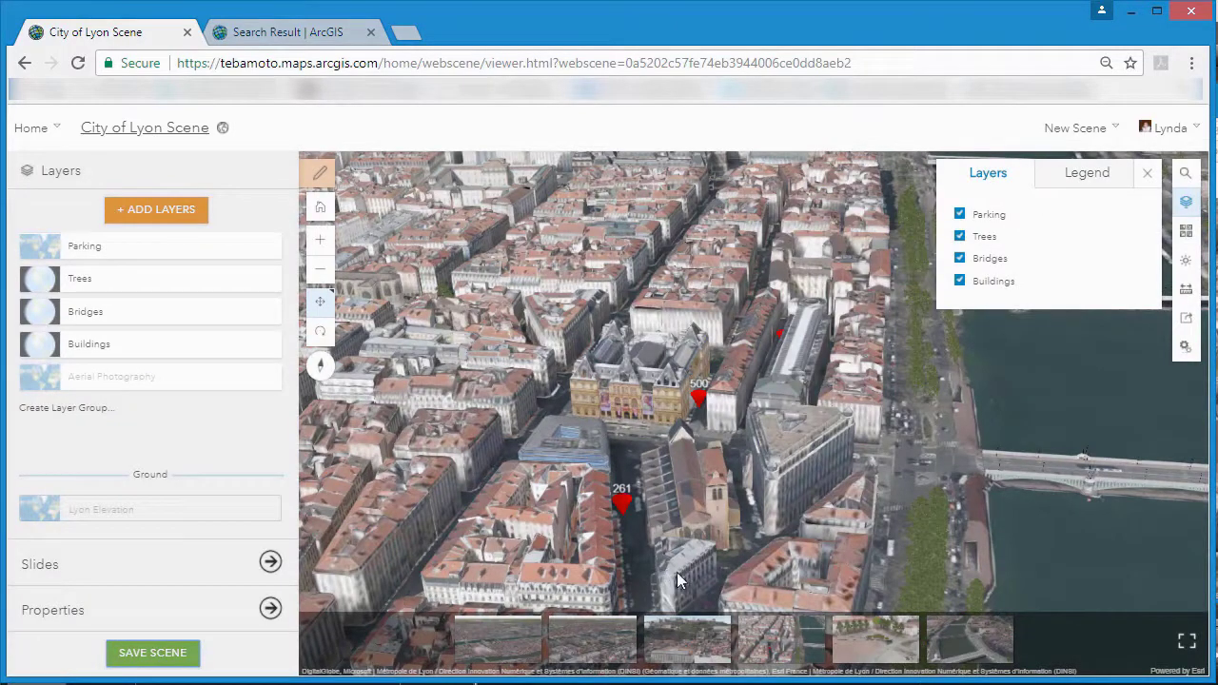